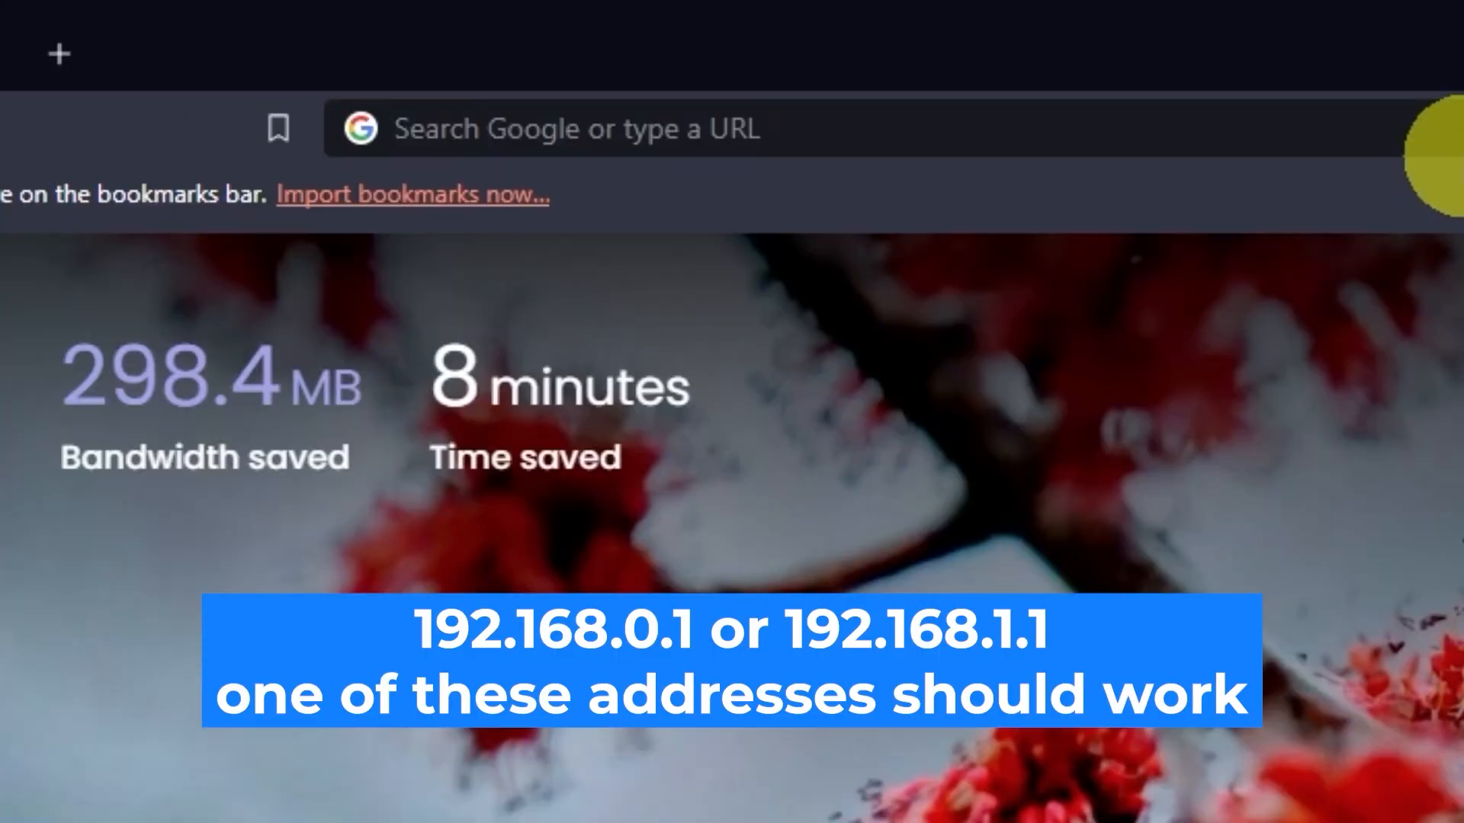
Step: Load the router login page at 192.168.0.1 in Brave and enter admin as the username
click(717, 48)
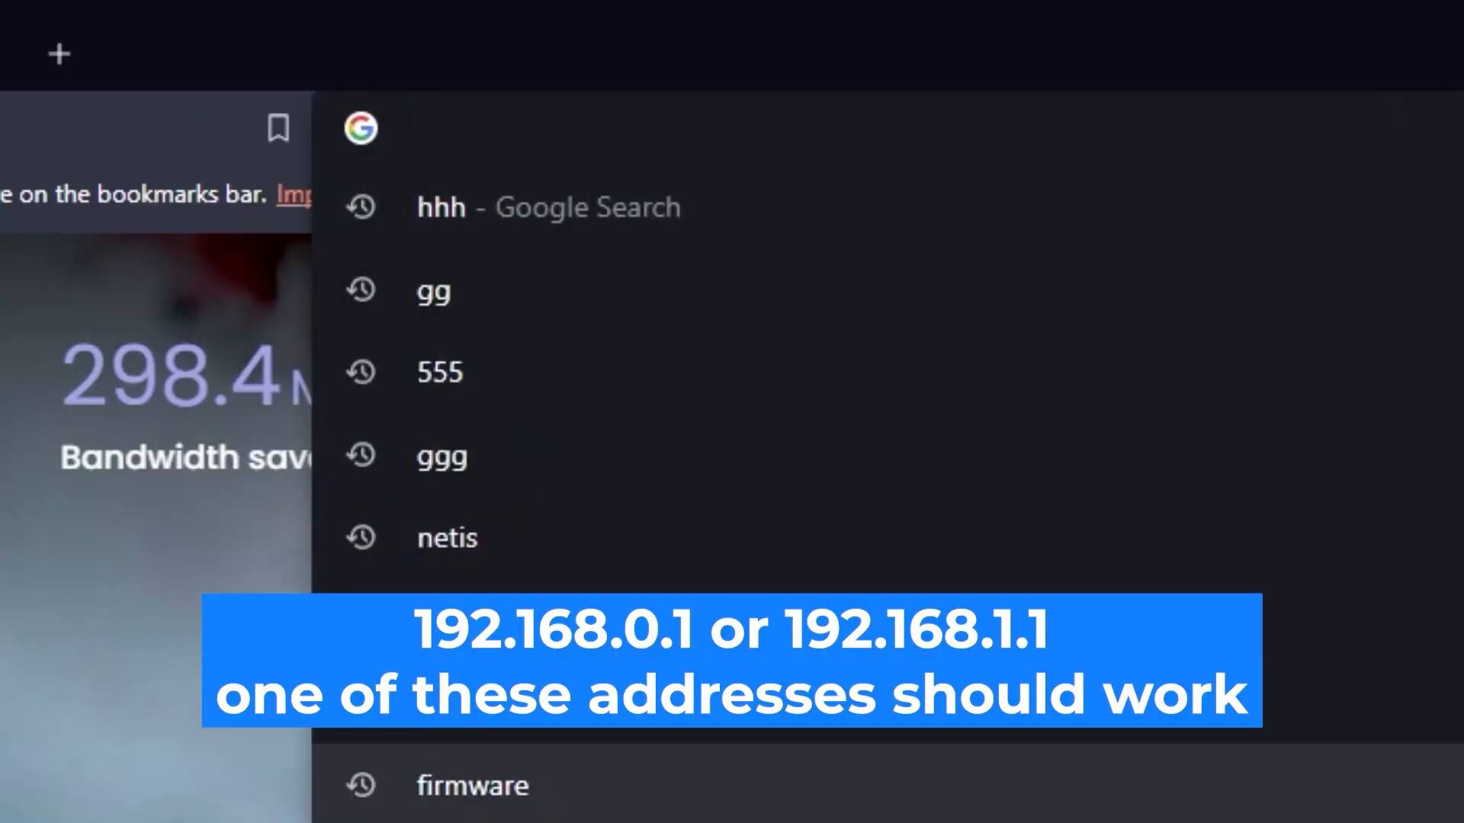
text(192.168.0)
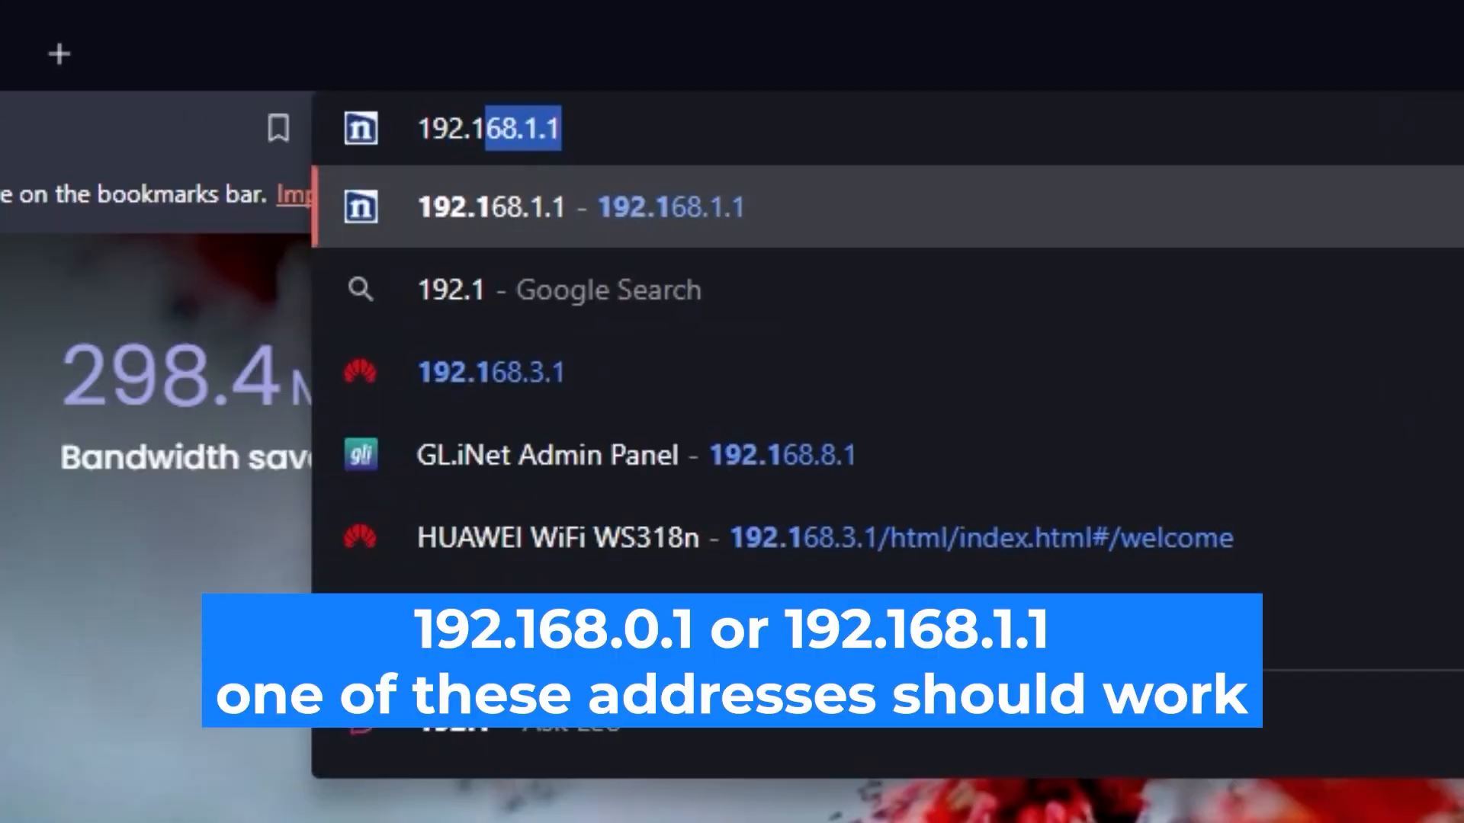
text(.1)
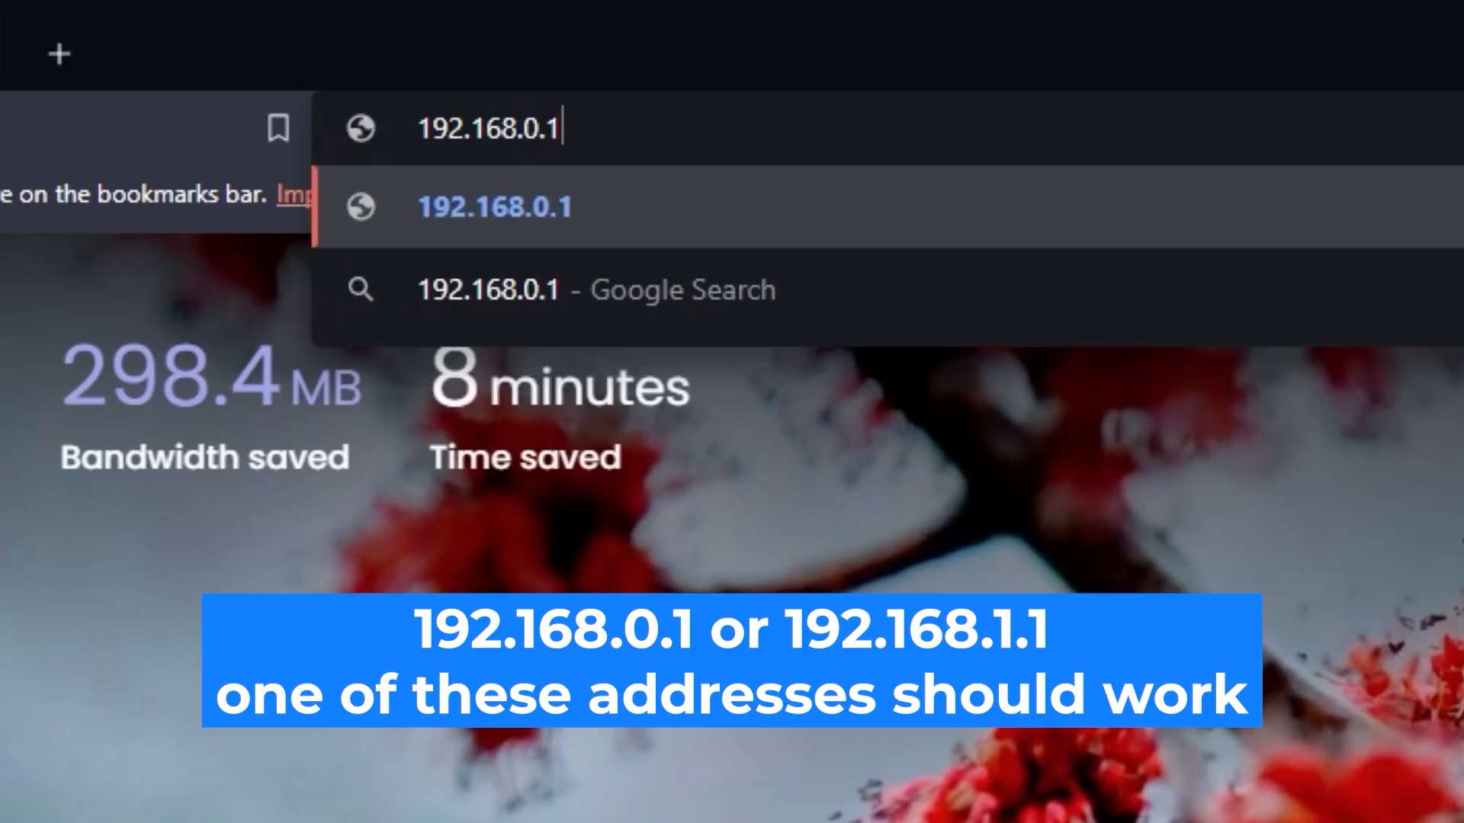
key(Return)
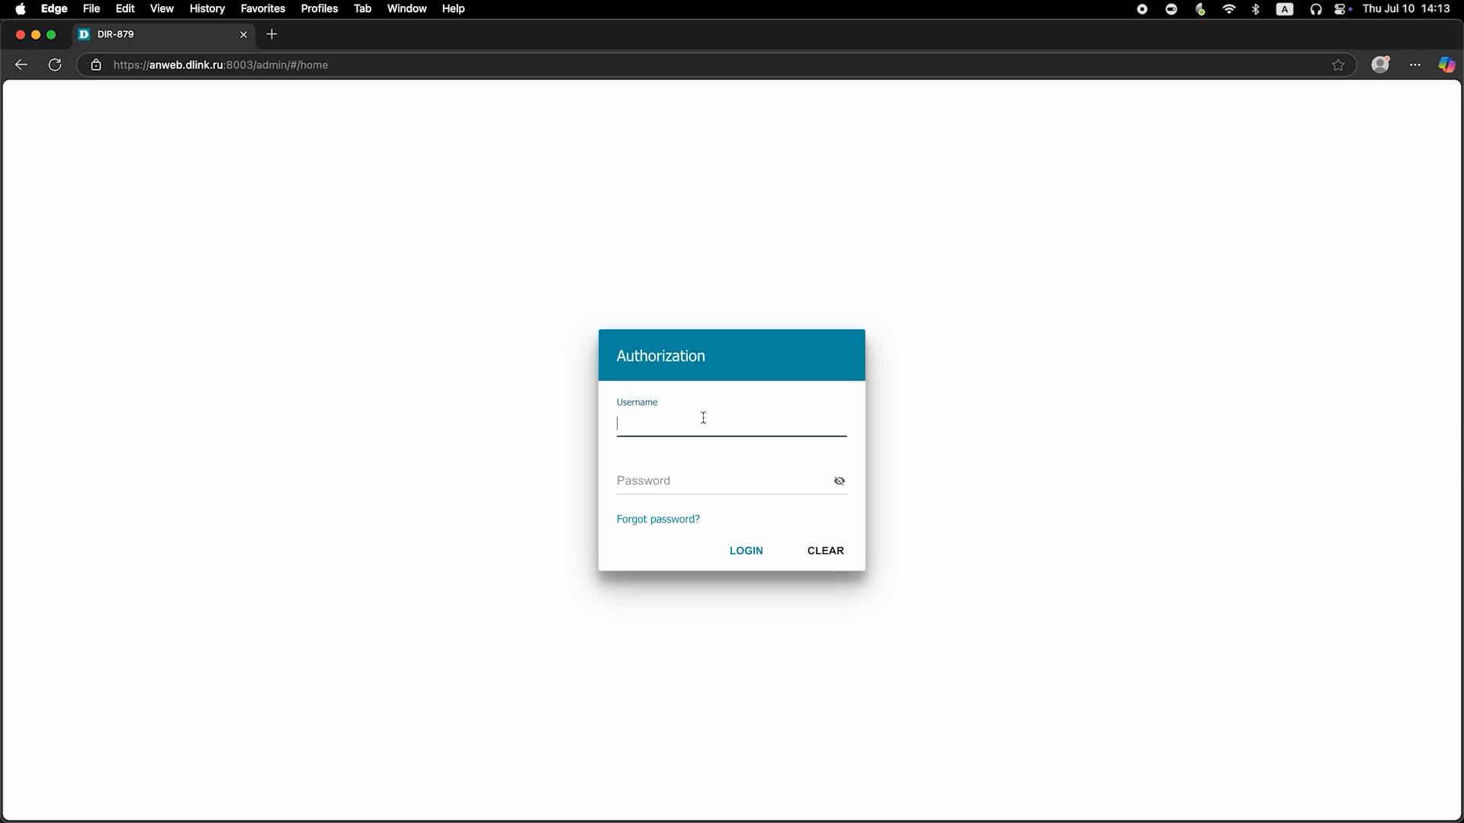
text(admin)
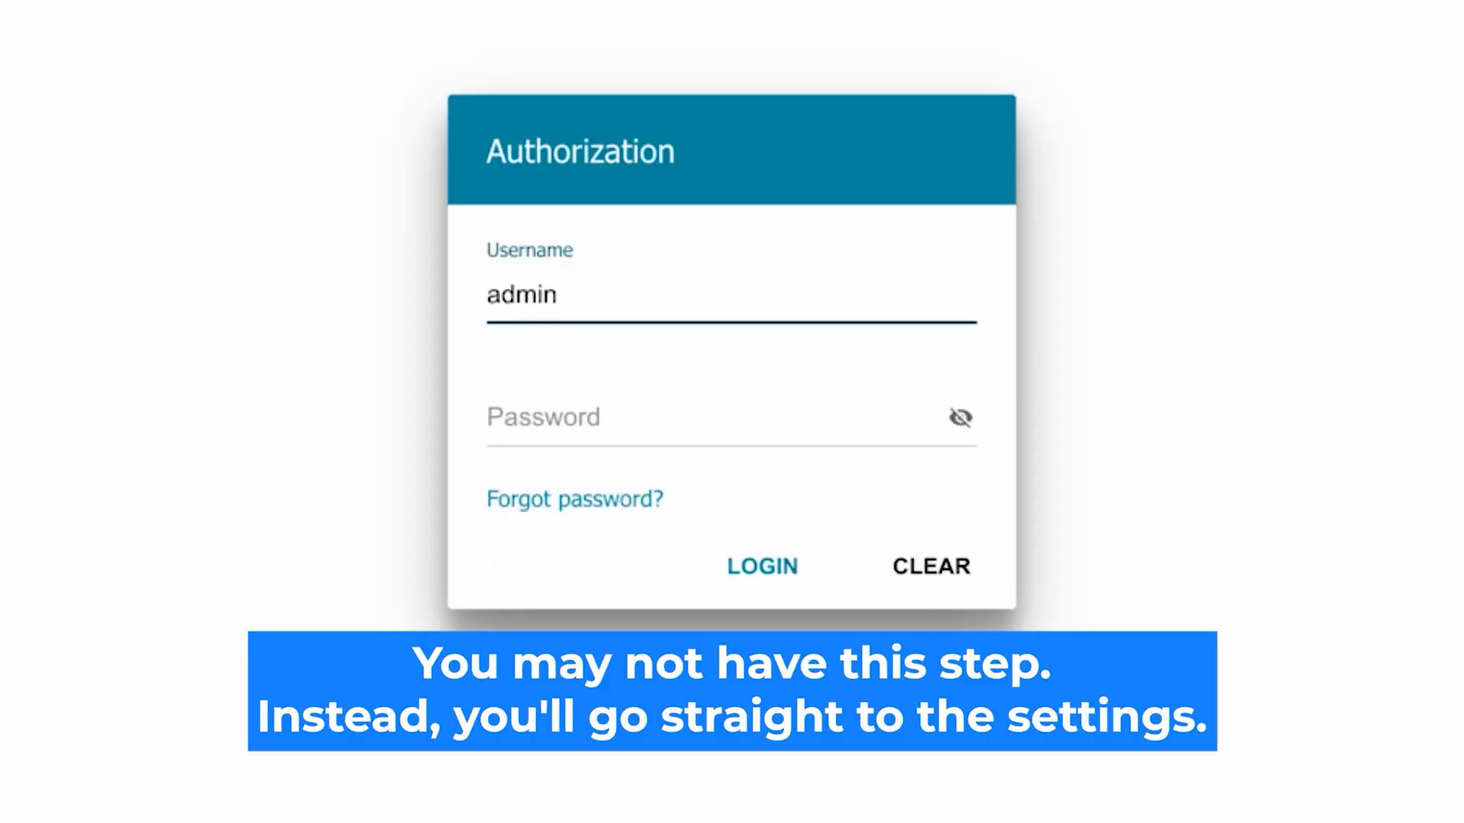
Step: Log in with the admin account's default password, revealing it to verify what was typed
click(562, 418)
text(adssword)
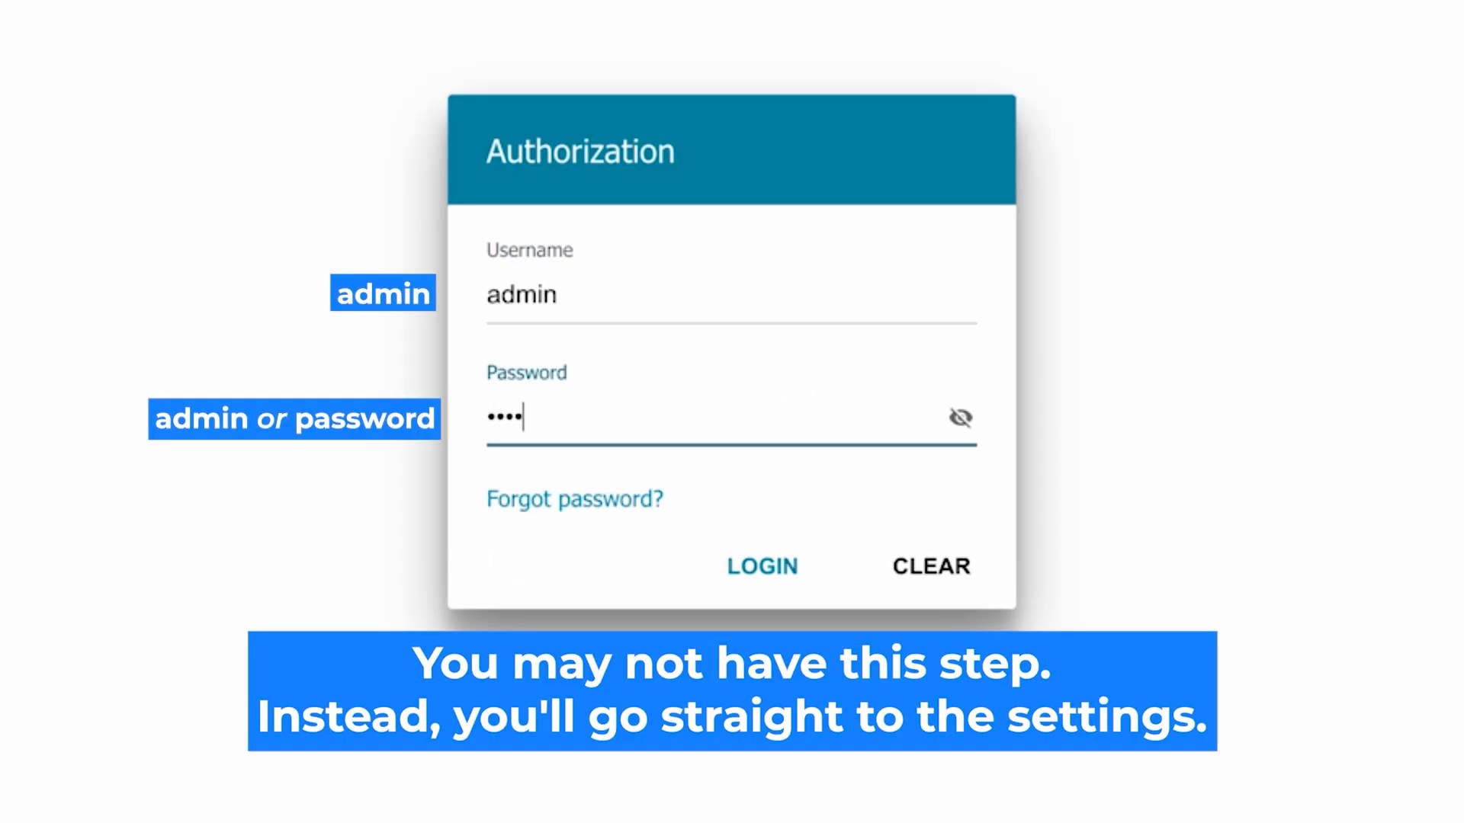
click(959, 417)
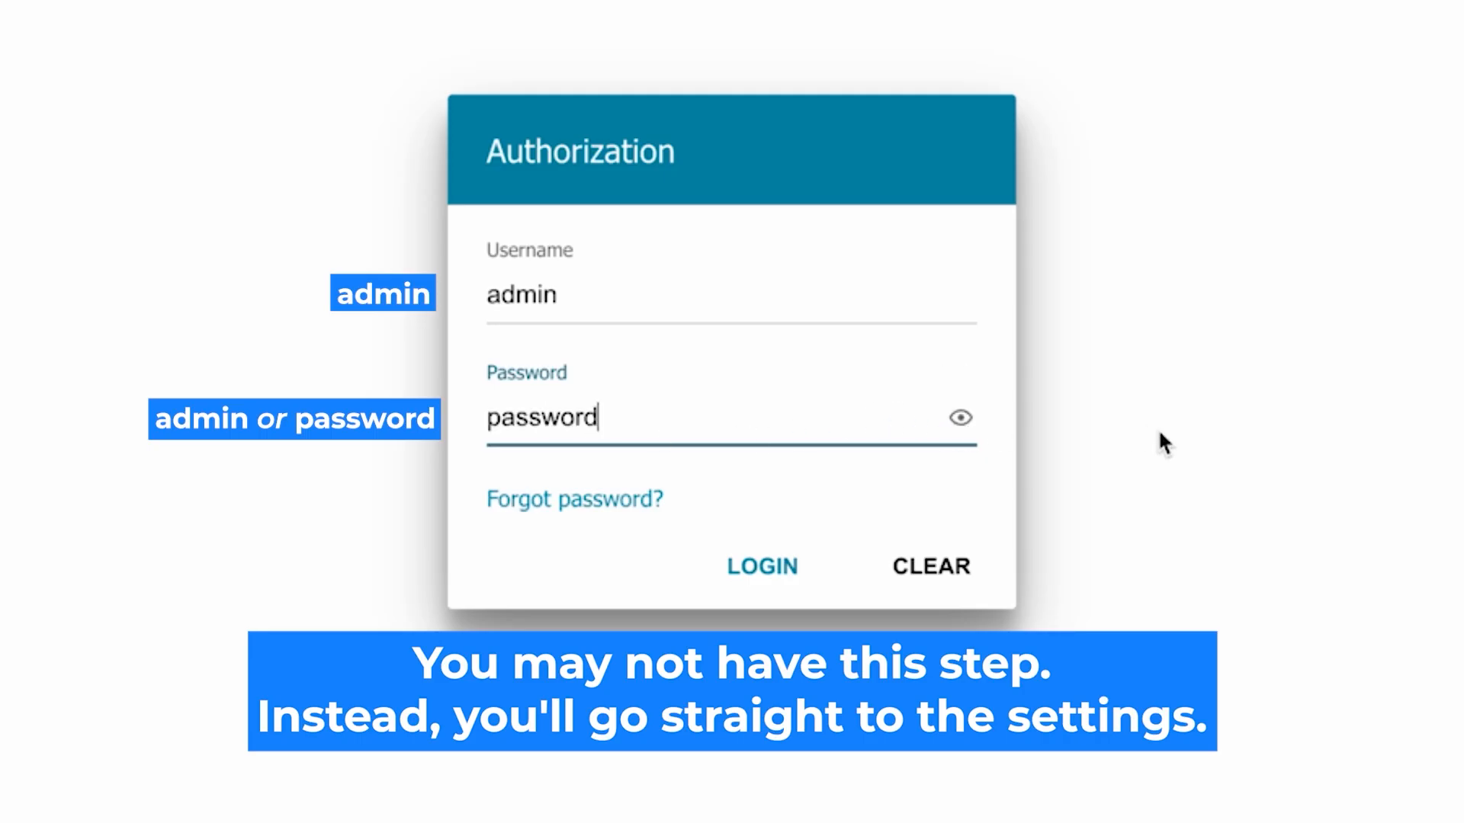
click(736, 564)
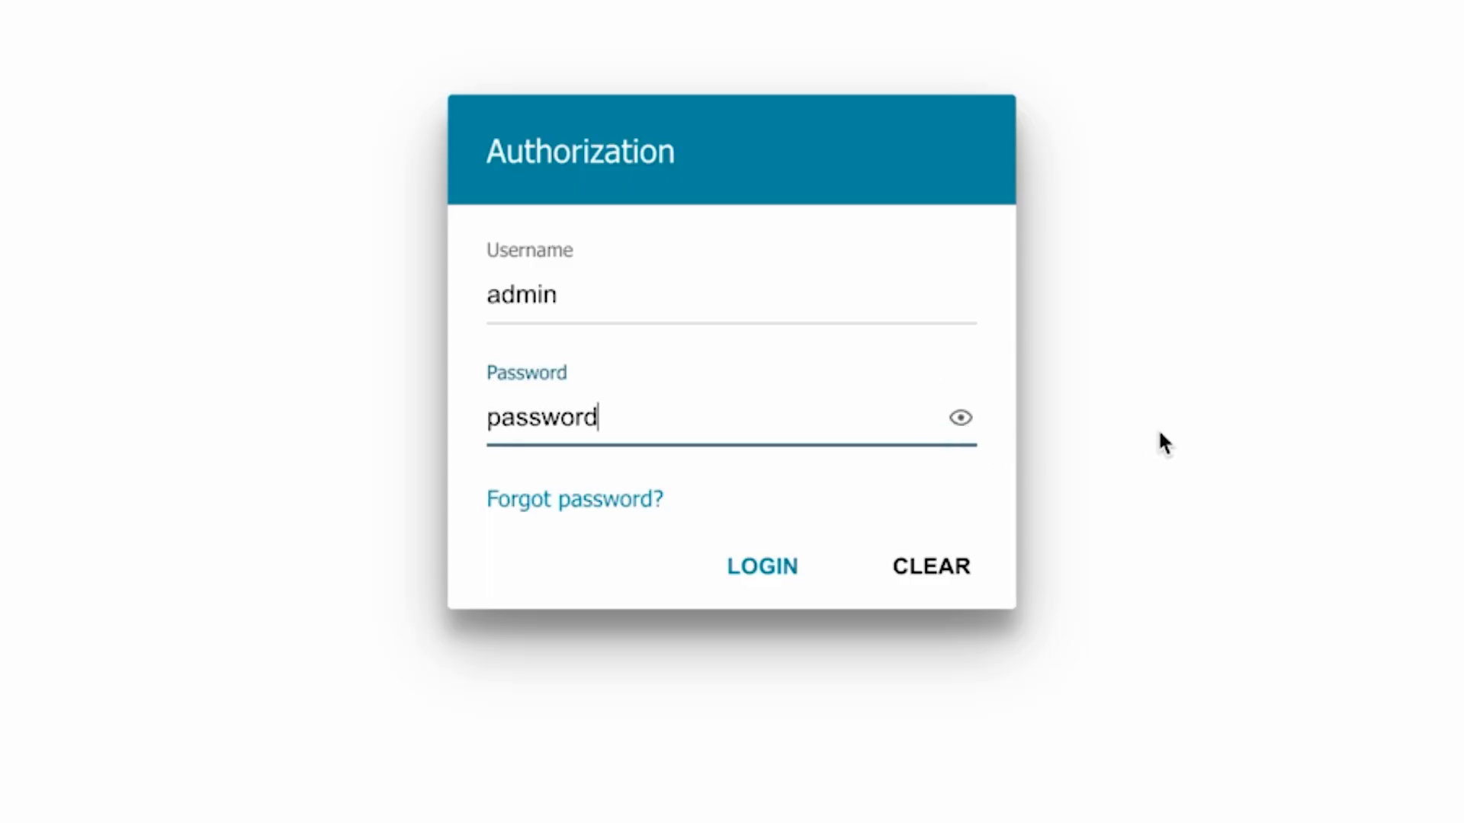
click(738, 565)
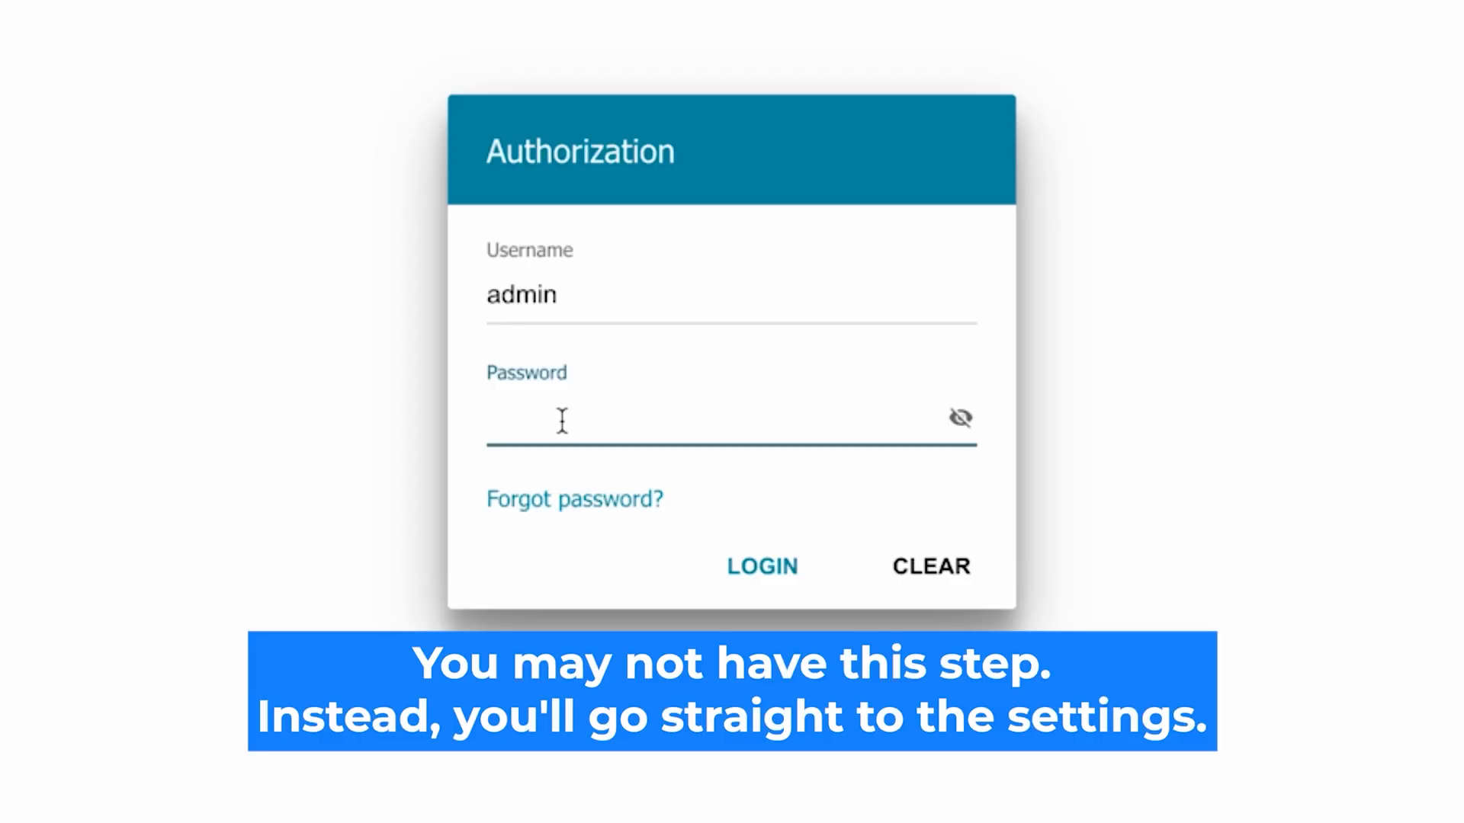
text(•••••••)
text(d)
click(961, 418)
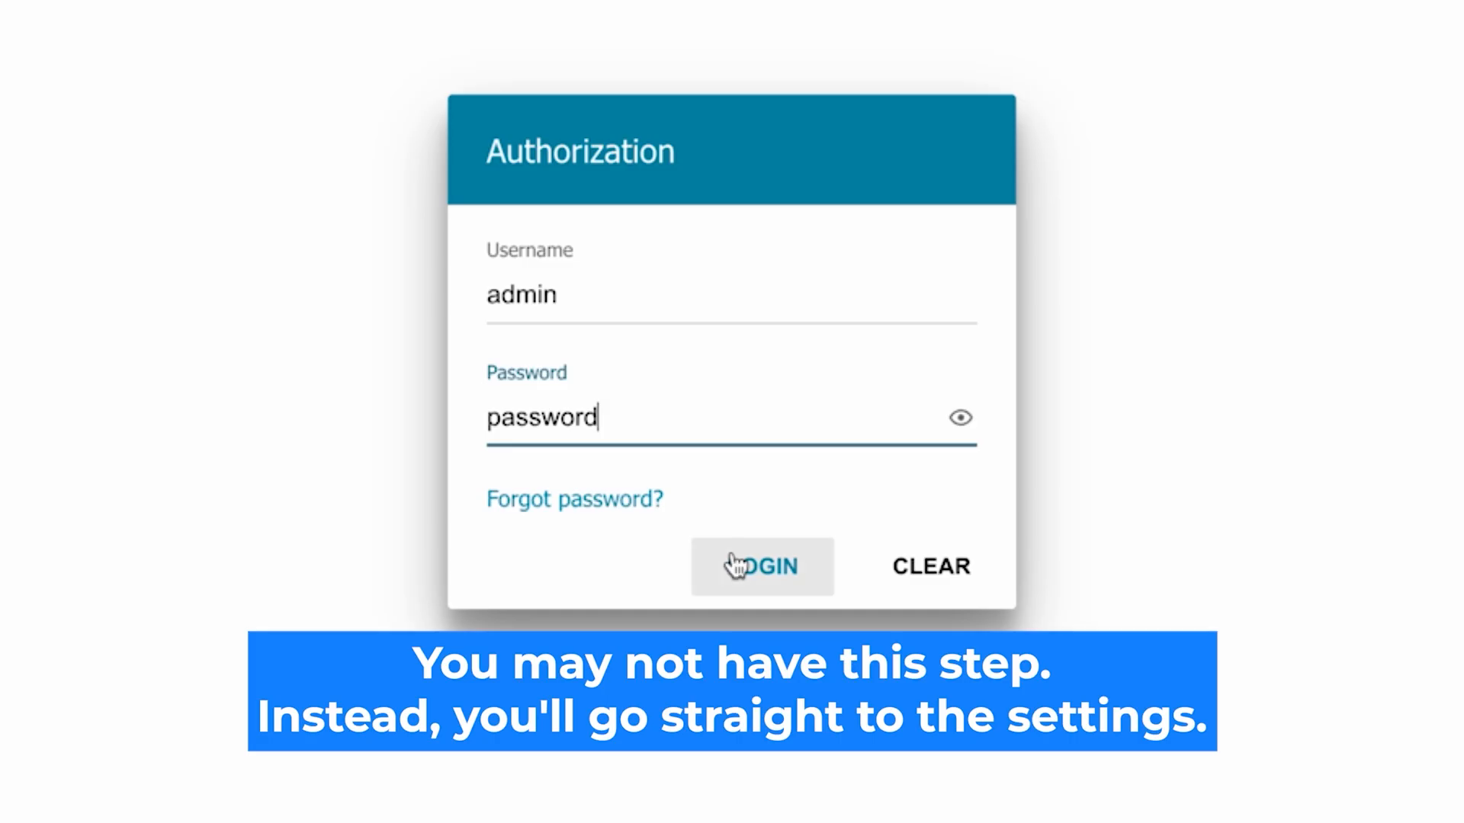
click(734, 565)
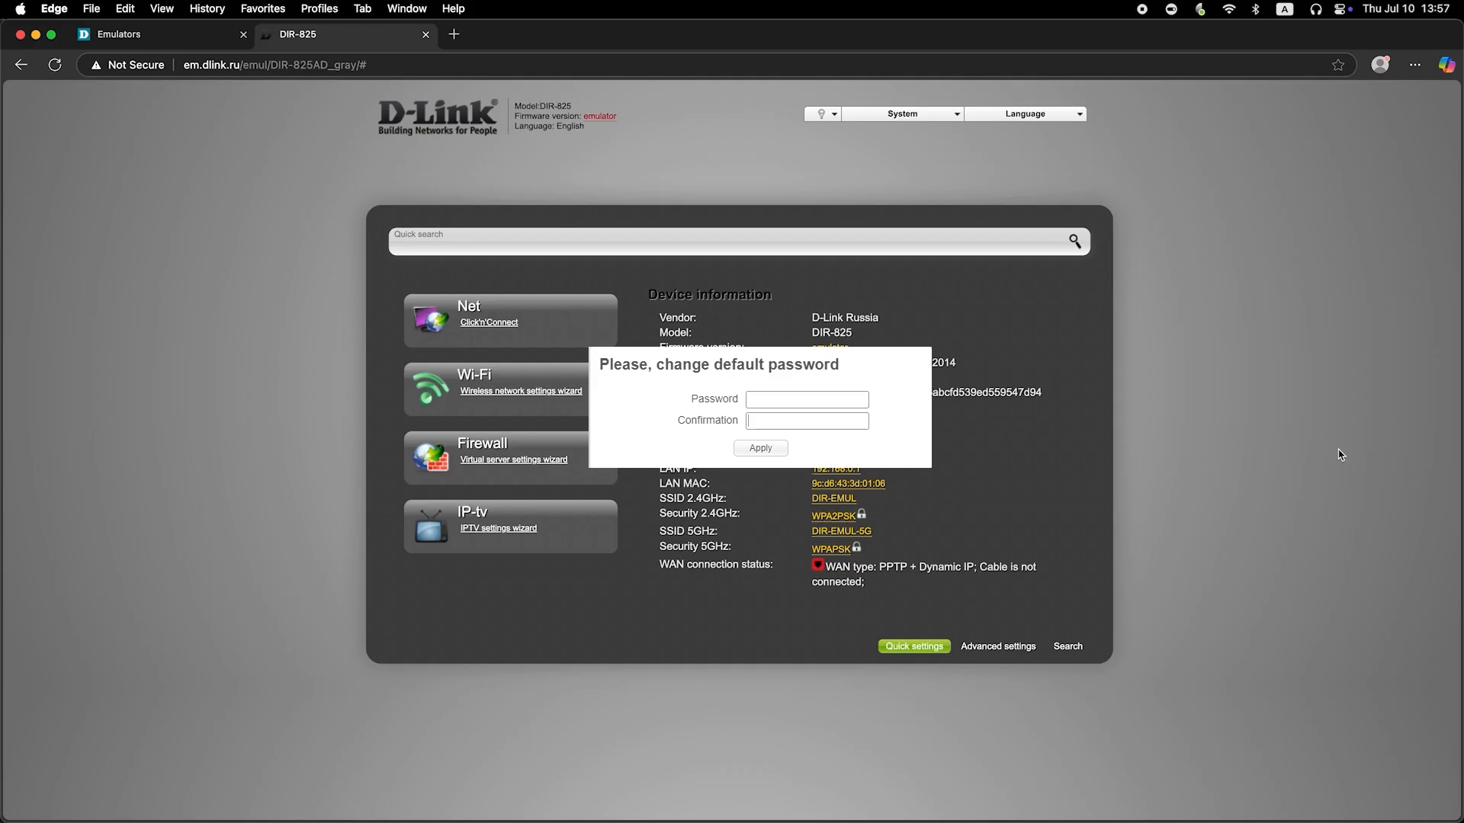
Step: Enter and confirm a new admin password, then apply it
click(840, 398)
text(•••••••••)
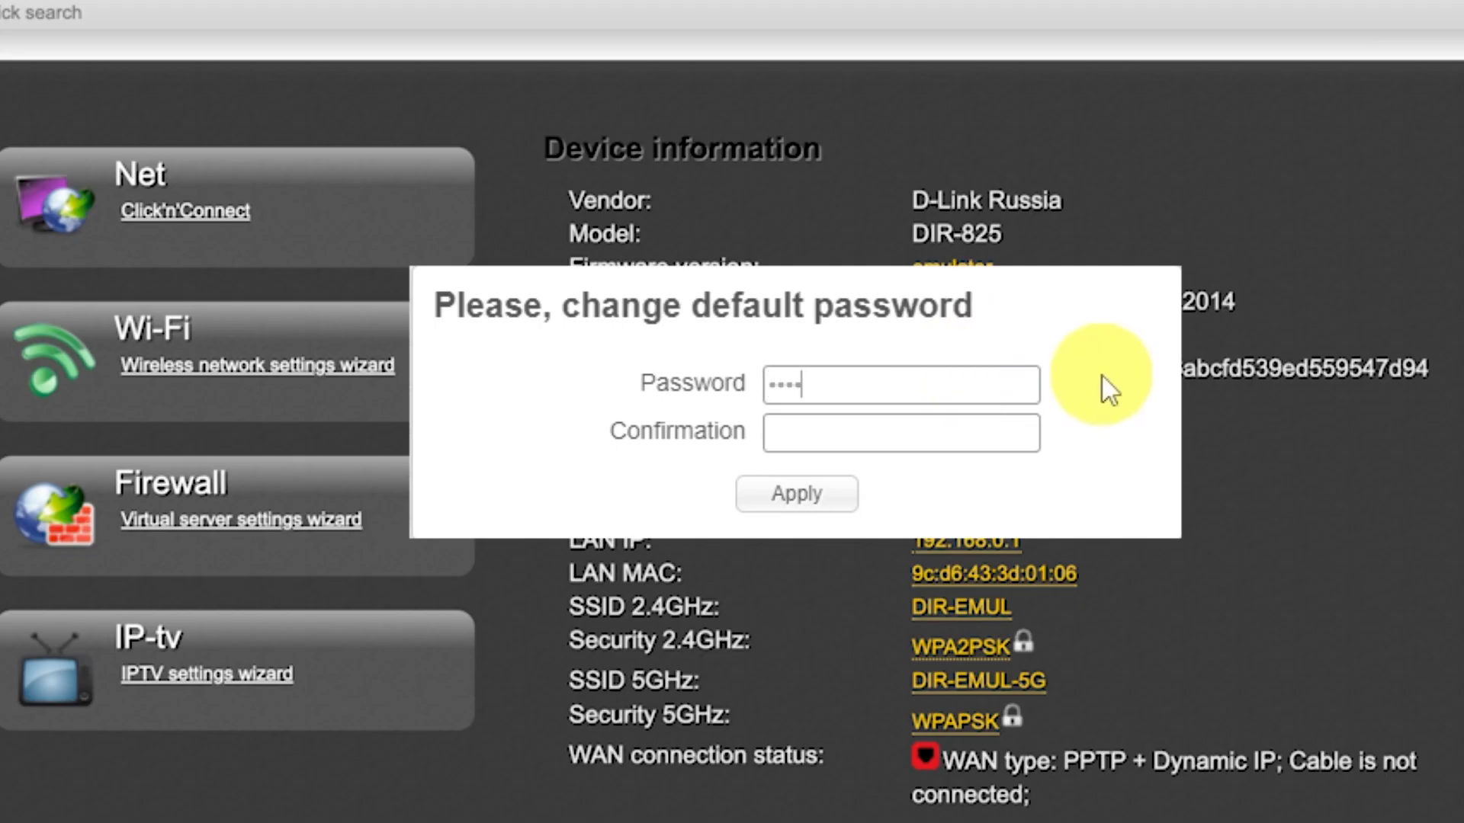
click(1008, 424)
text(•••••••••)
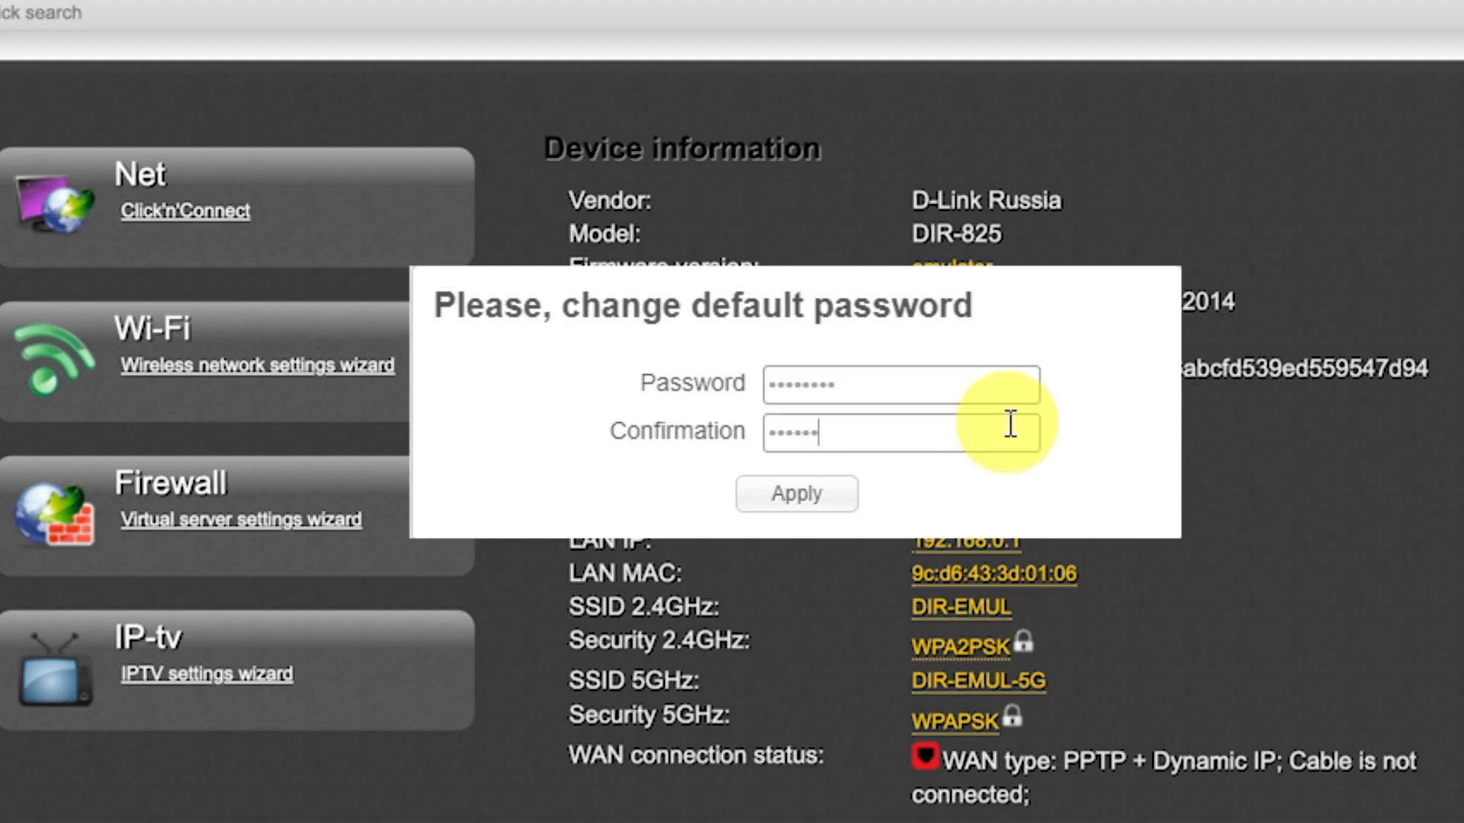
click(837, 494)
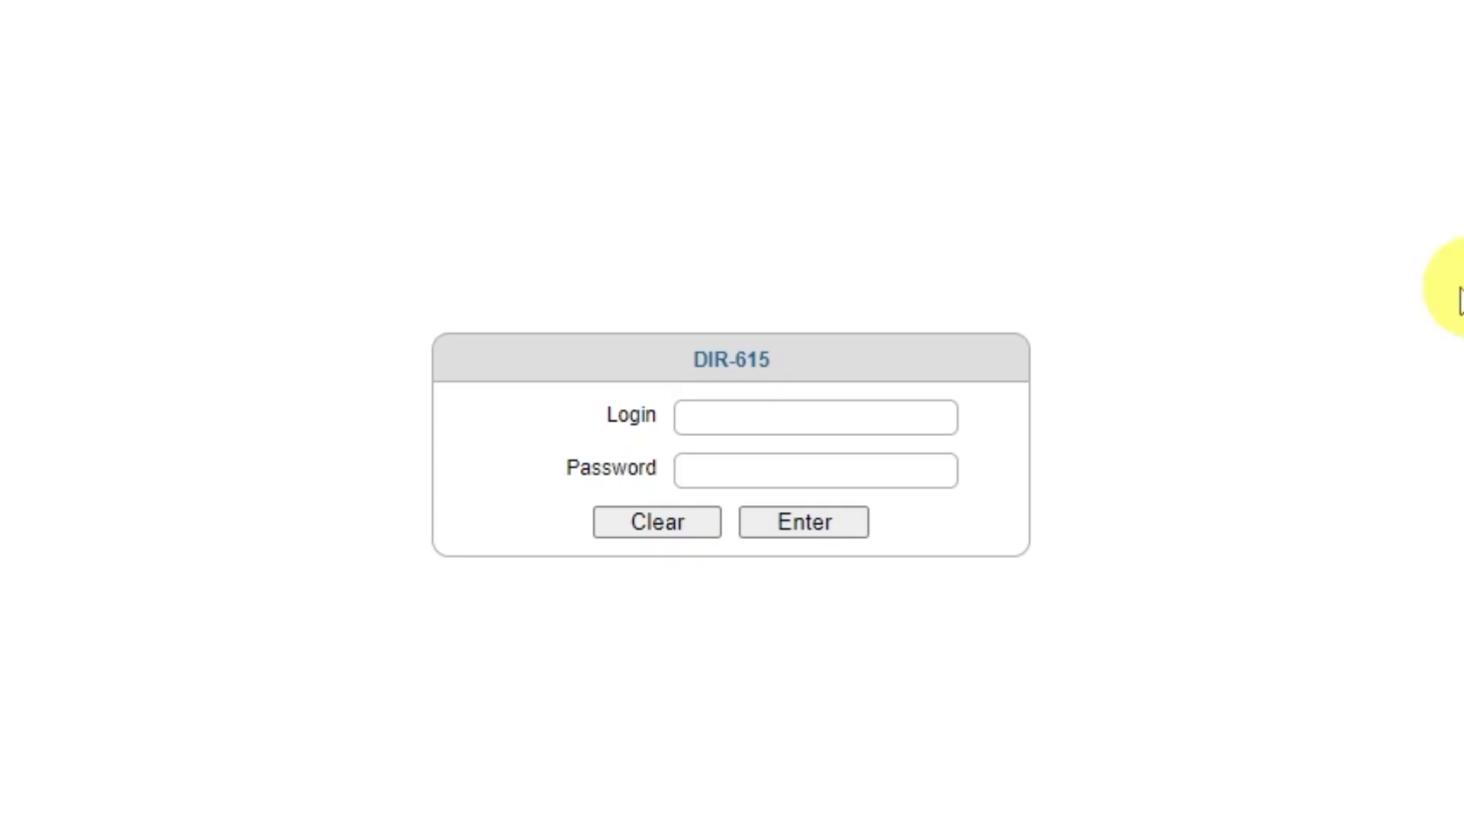
Step: Log back in as admin using the new password
click(774, 415)
text(admin)
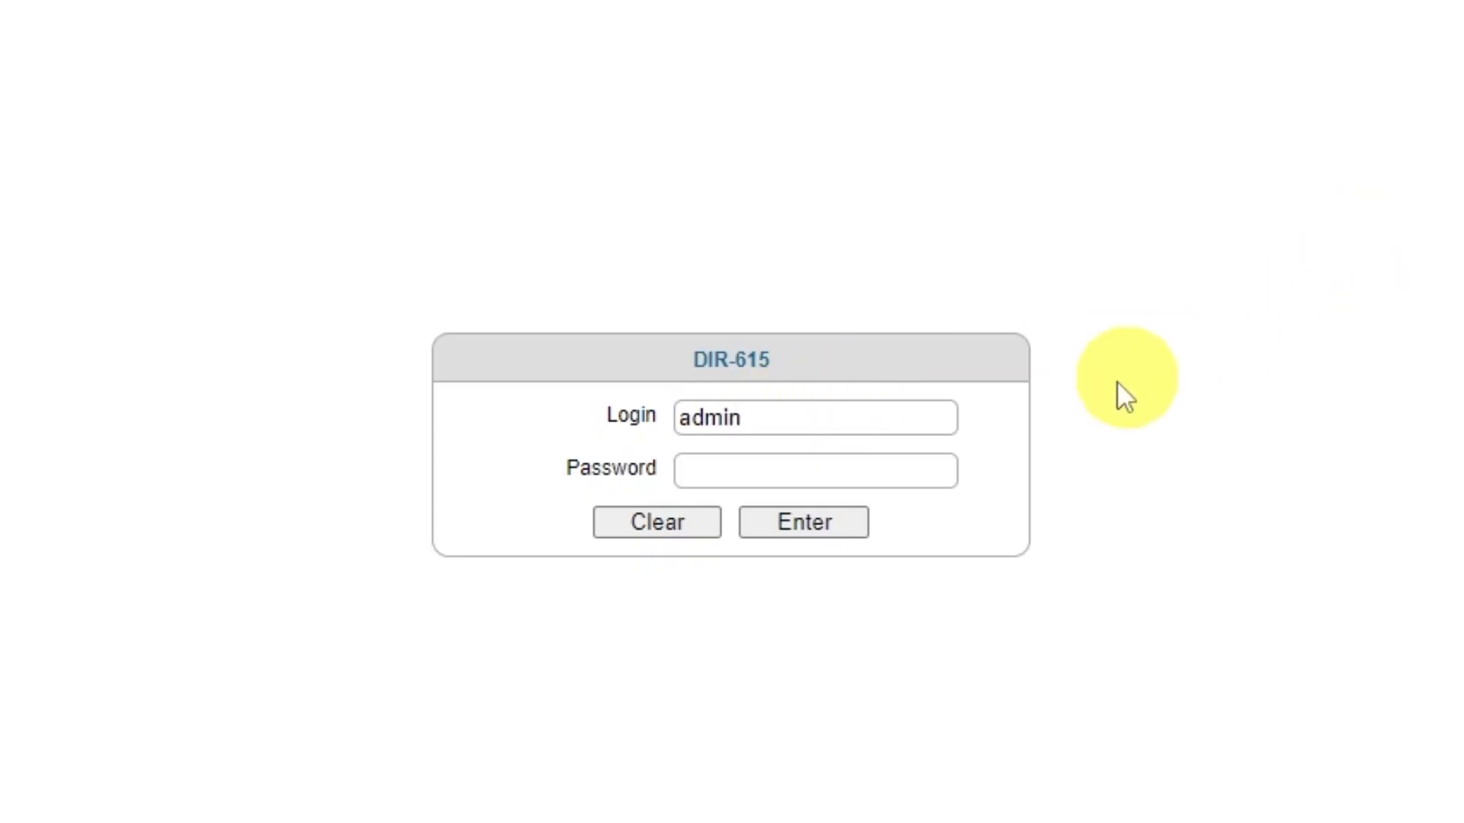
click(862, 471)
text(admin123)
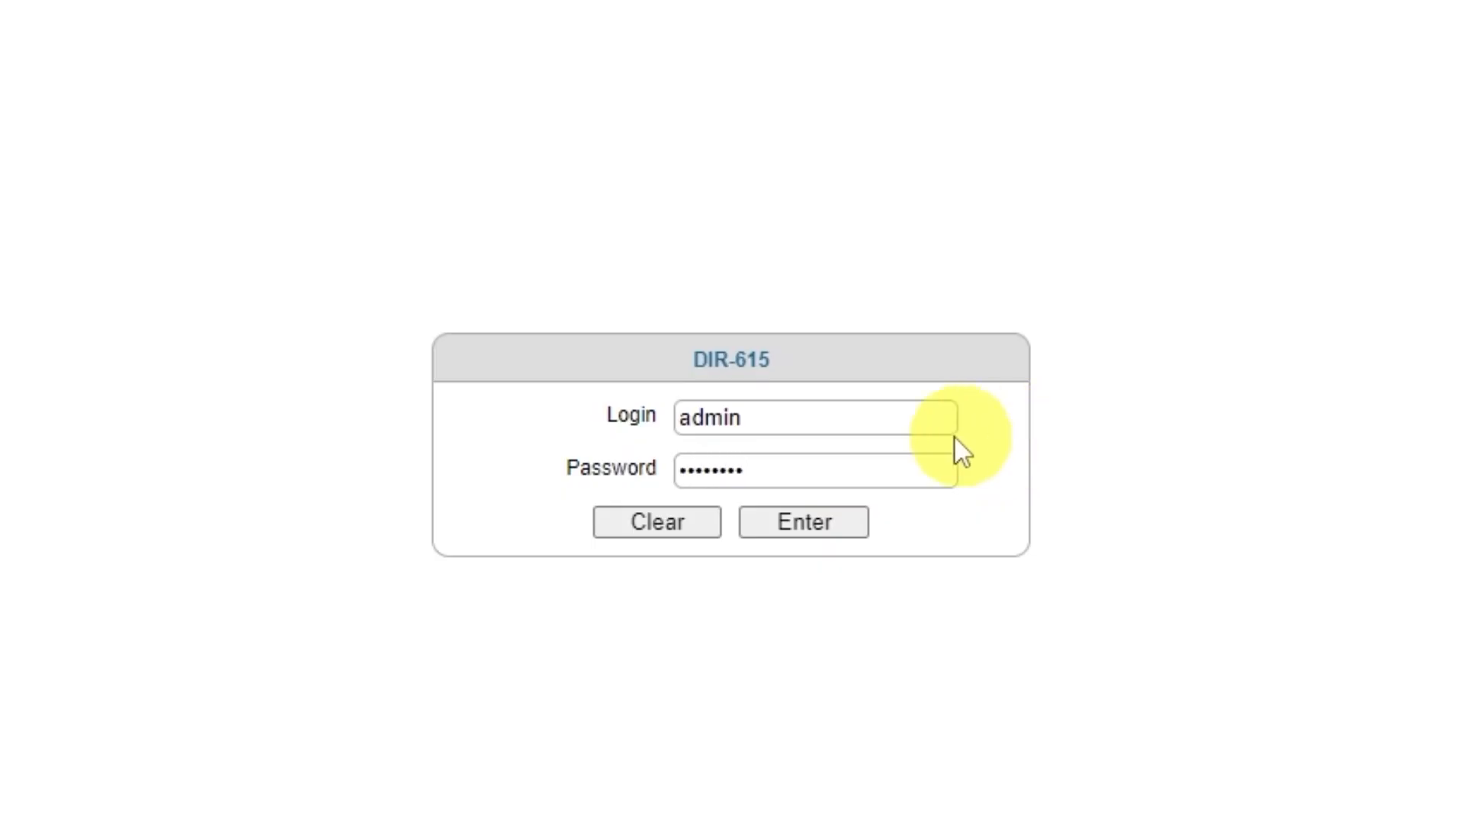
click(793, 526)
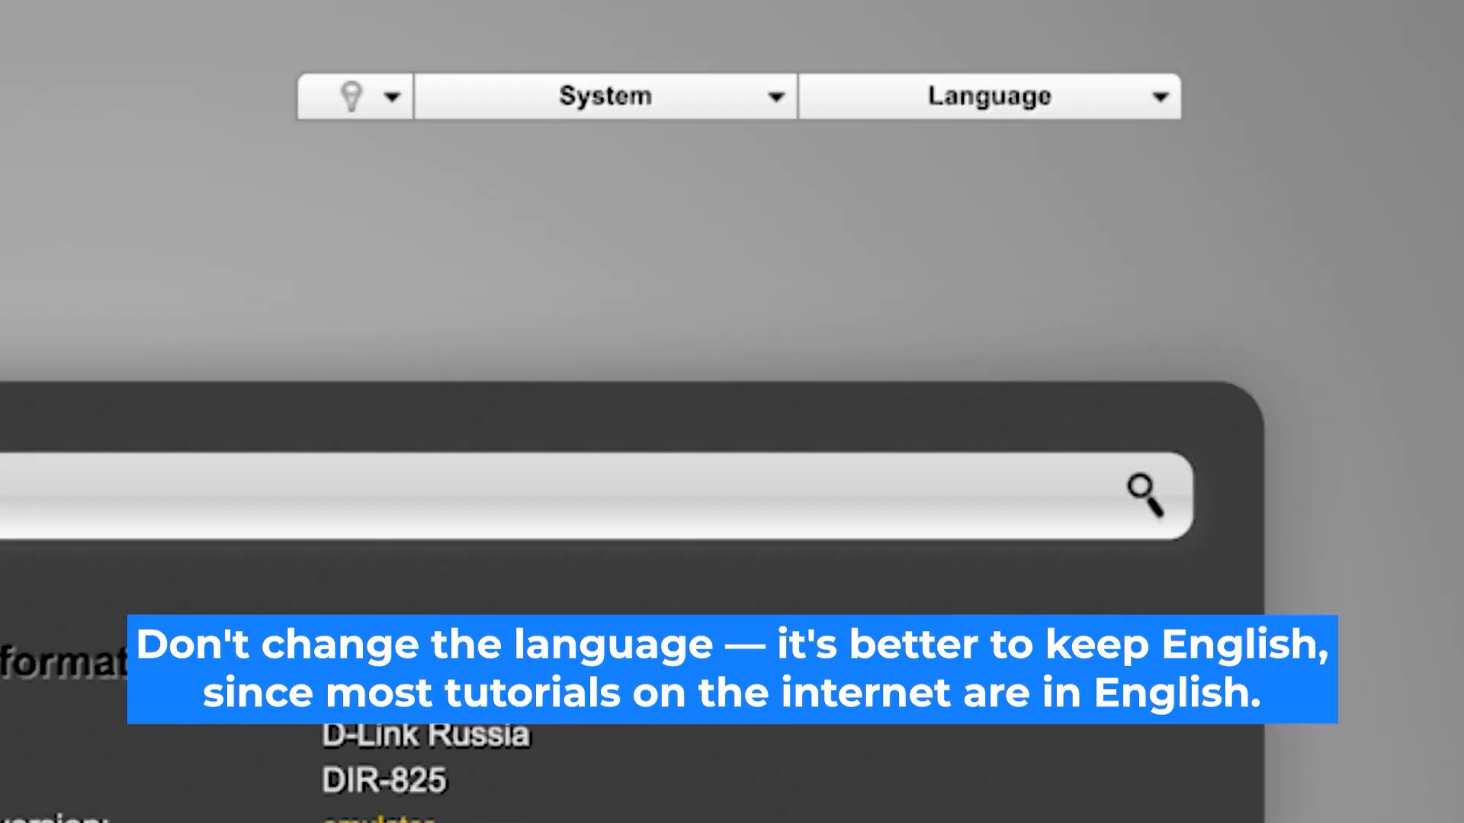
Step: Keep English as the interface language and launch the Click'n'Connect wizard
click(1161, 97)
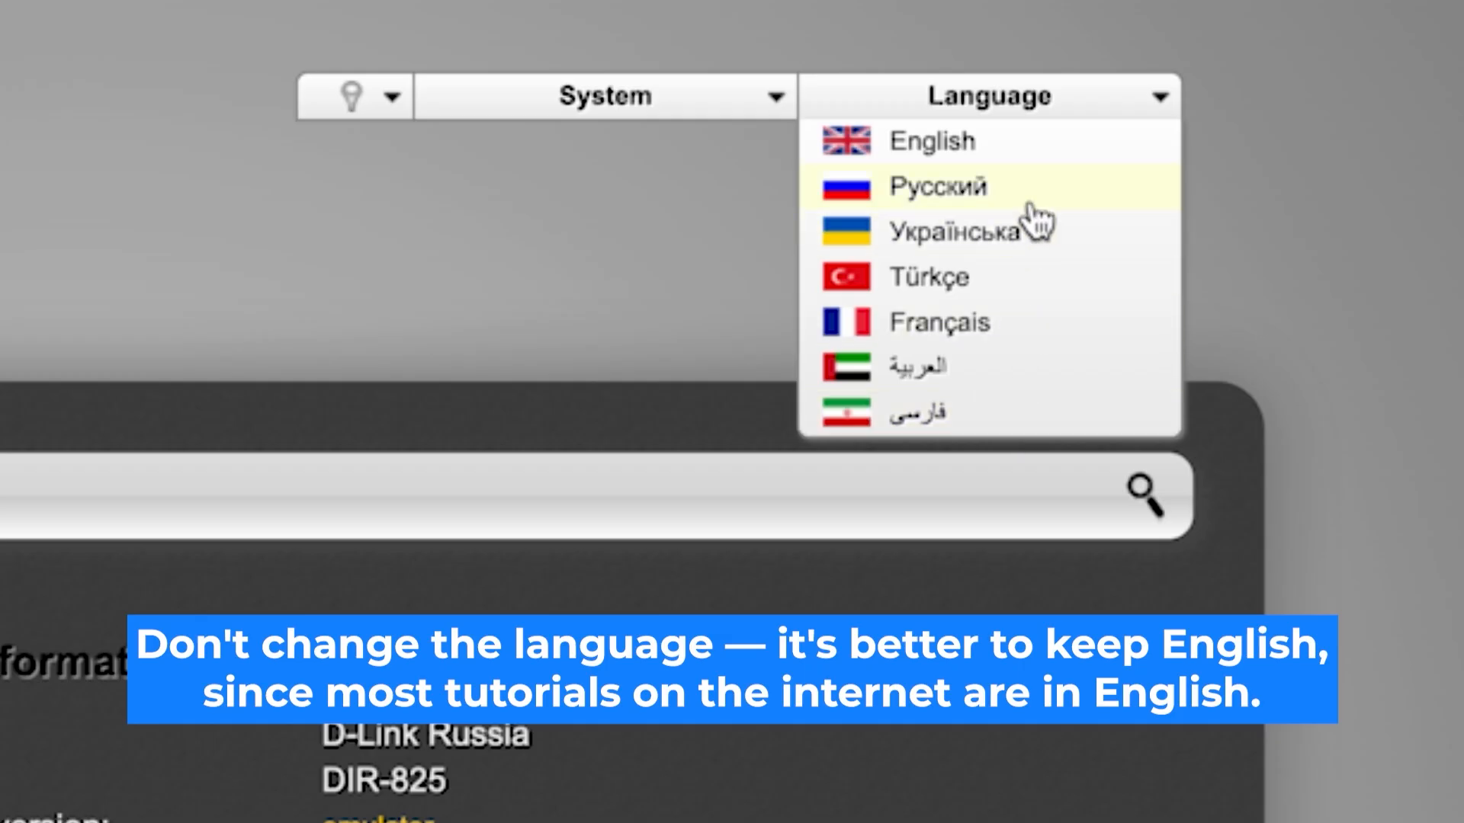
click(1038, 151)
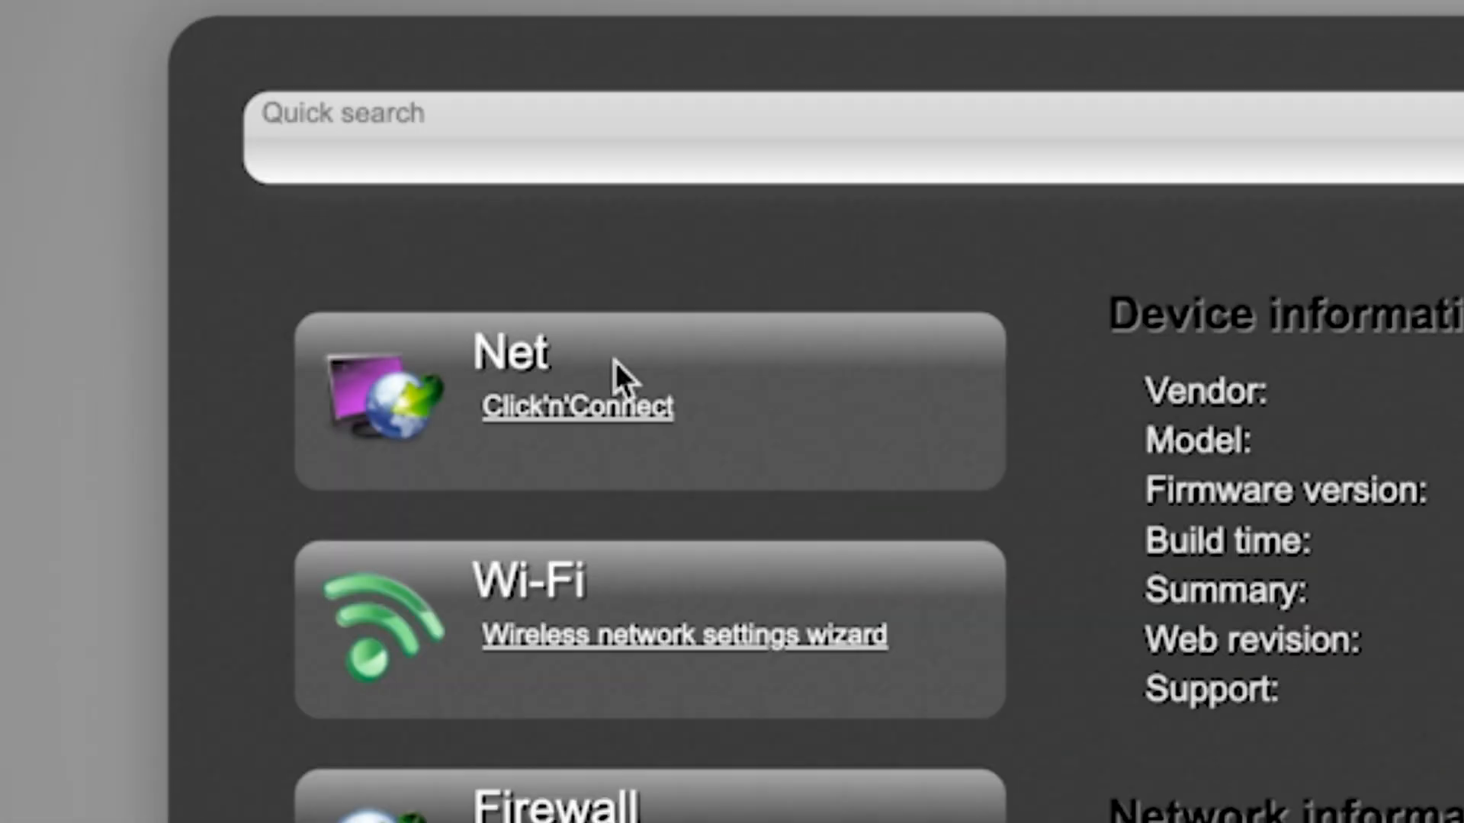
click(549, 406)
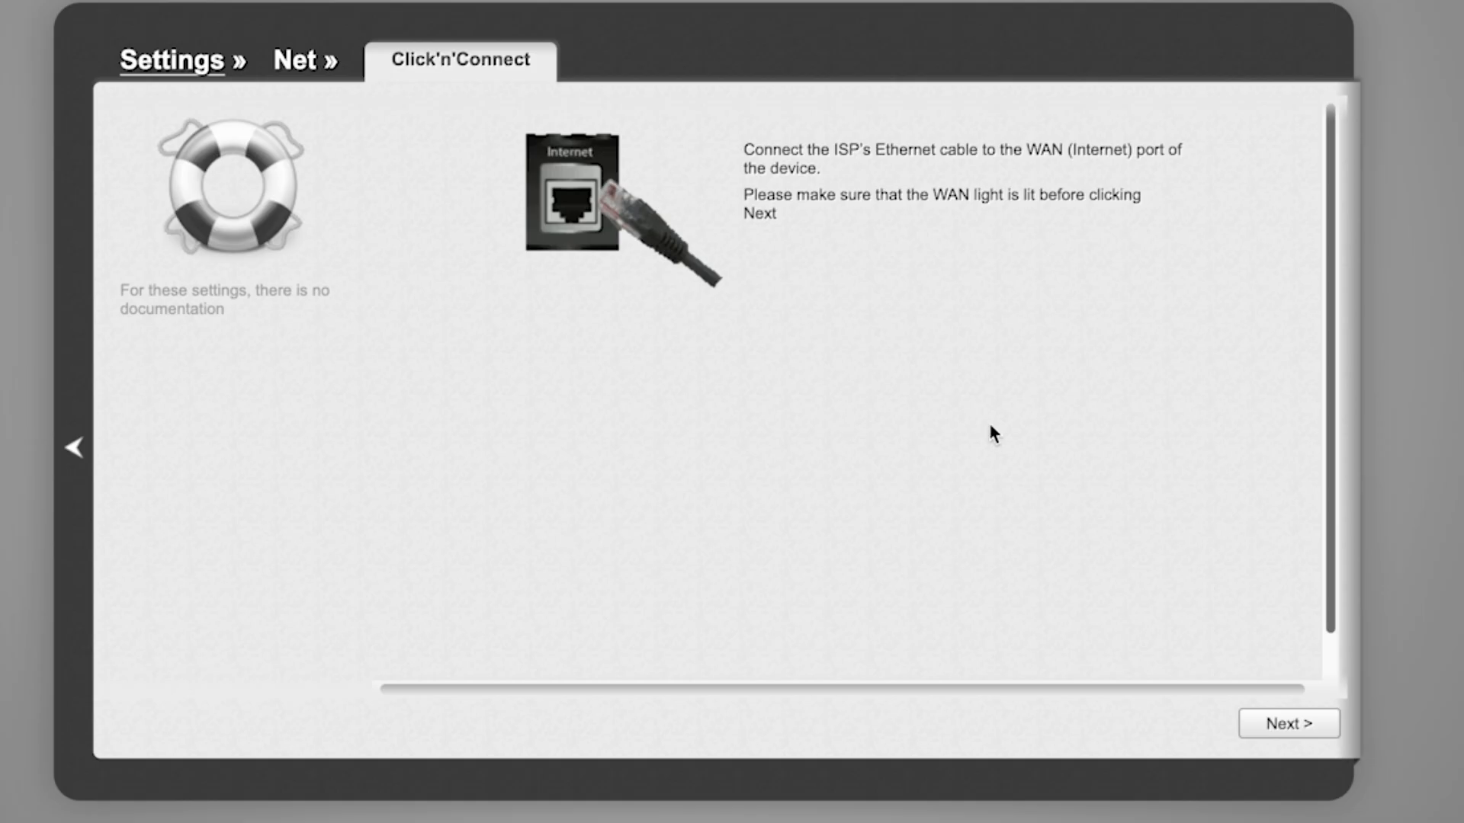
scroll(1189, 461, down, 2)
scroll(1191, 464, up, 2)
Step: Continue past the cable step, keeping the provider set to Manually
click(1312, 733)
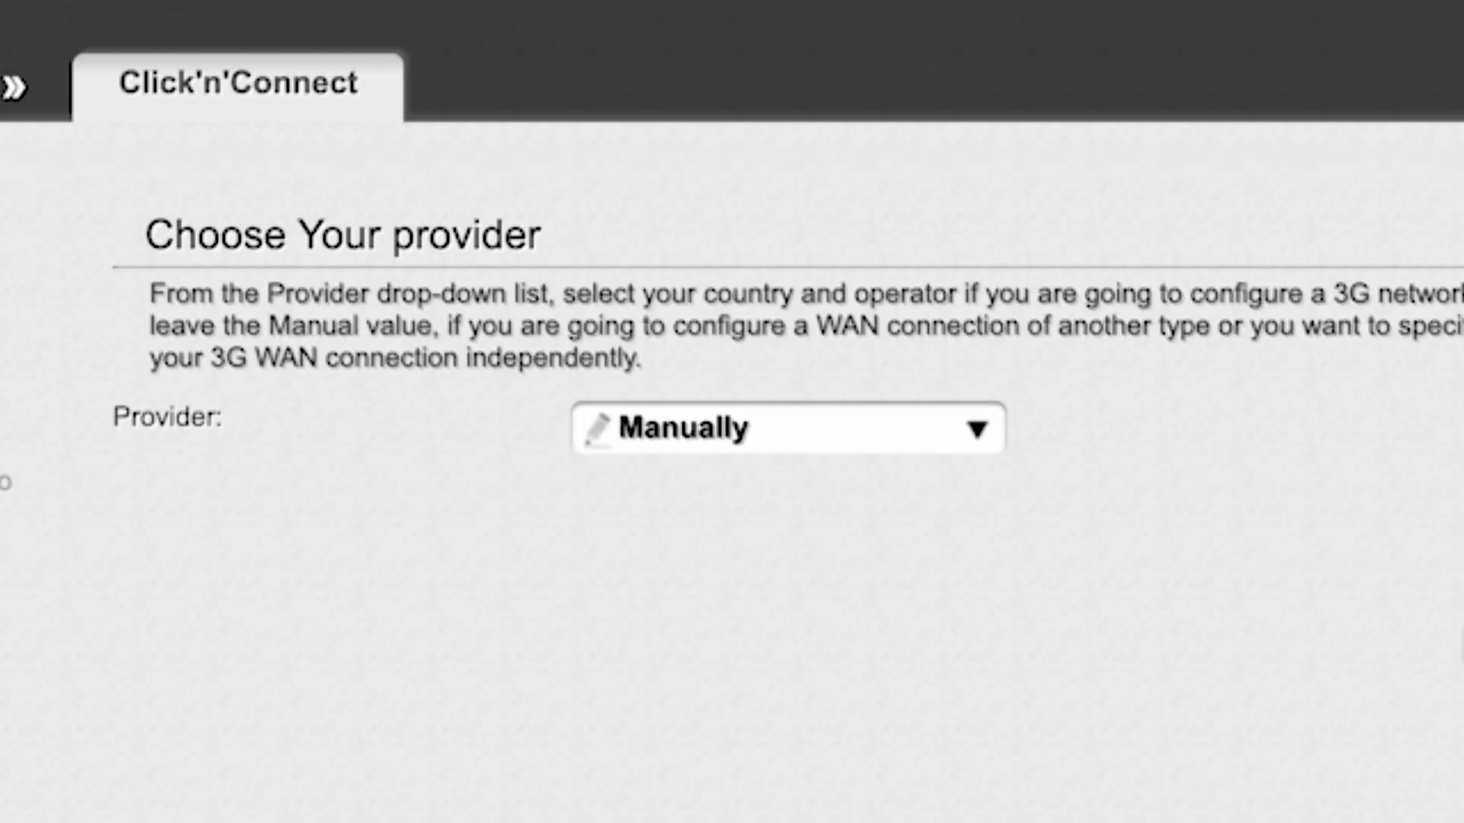
click(962, 415)
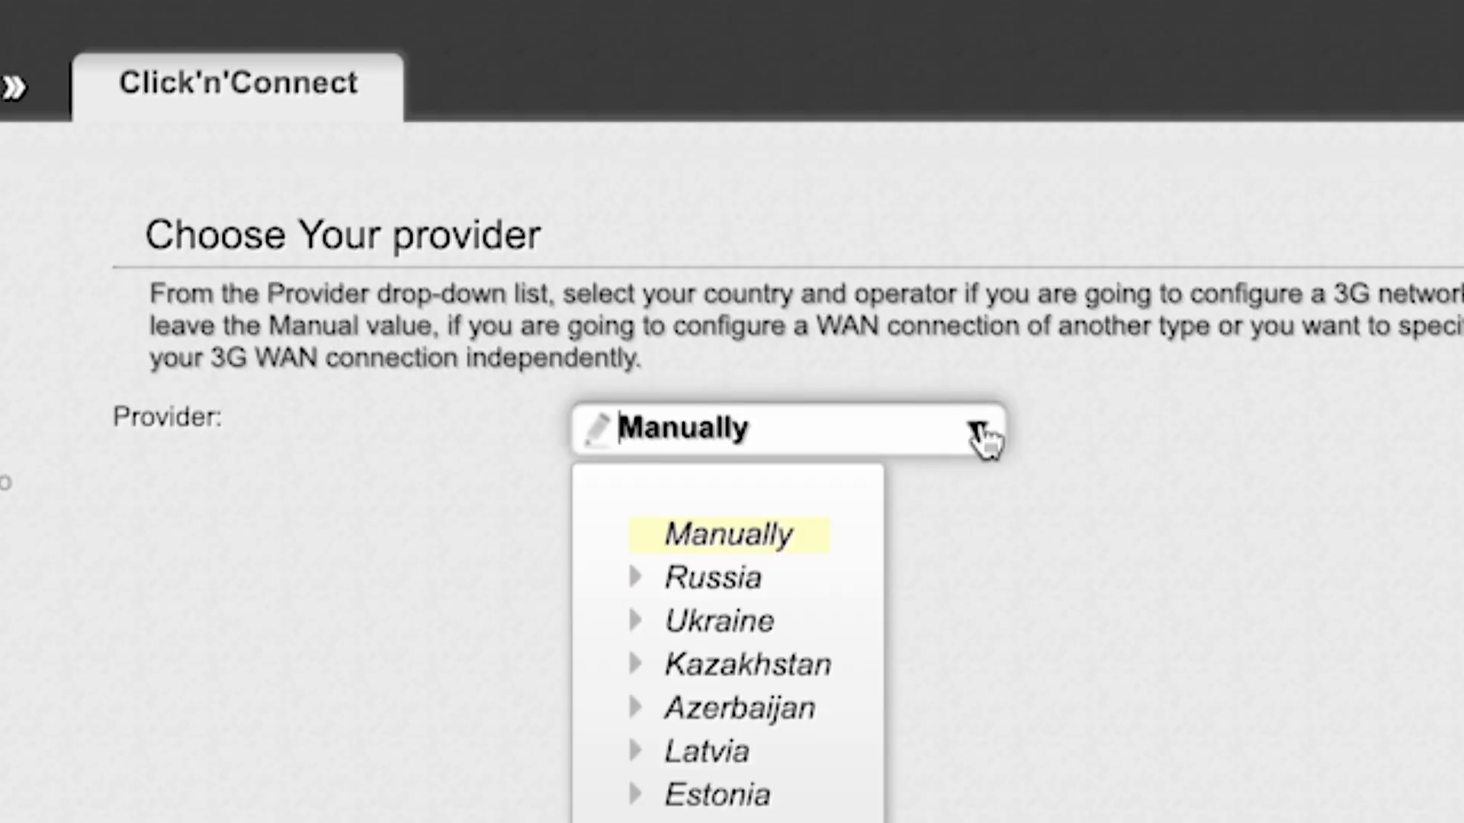
click(980, 439)
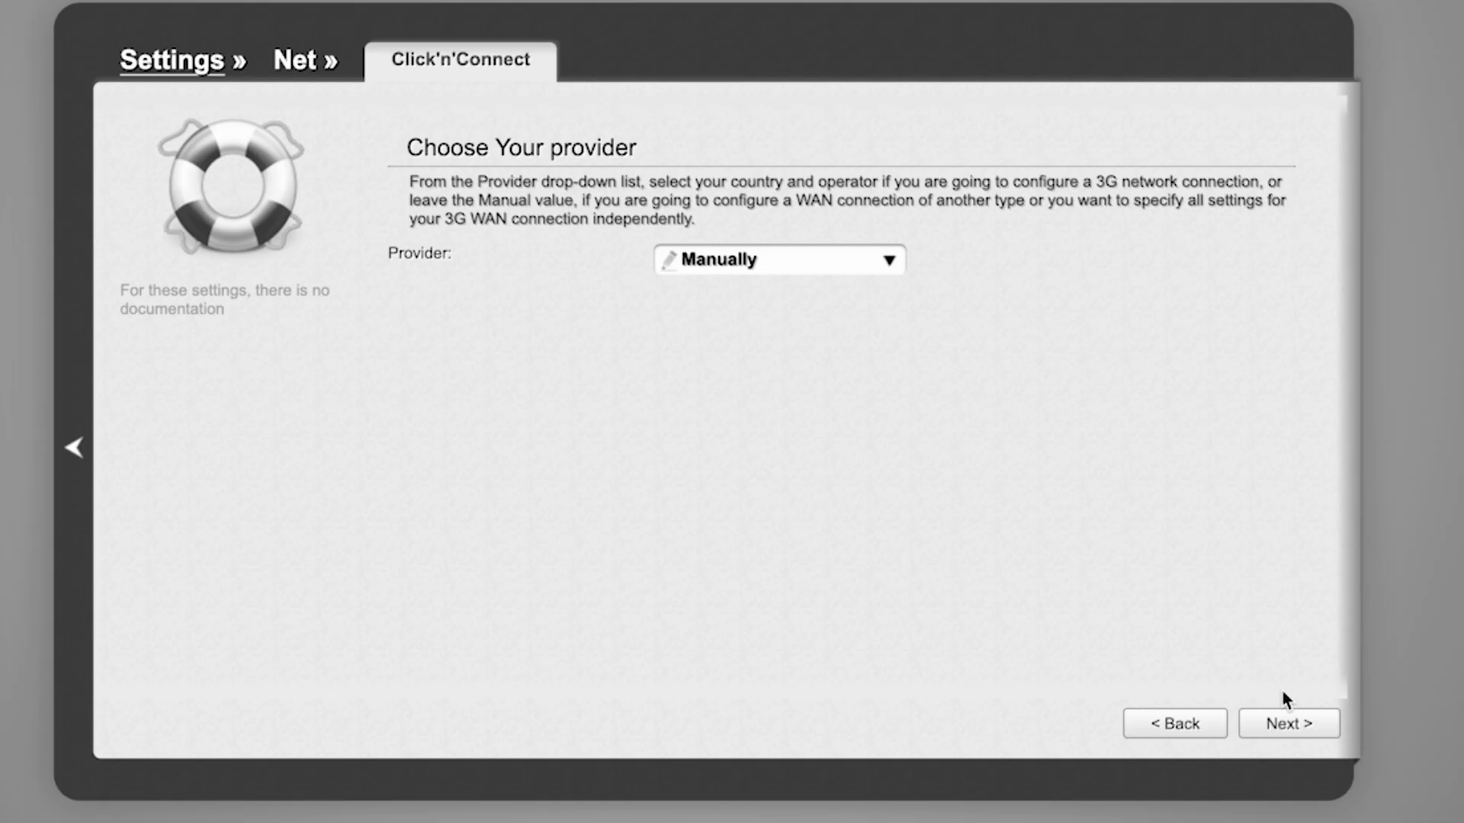
click(1297, 727)
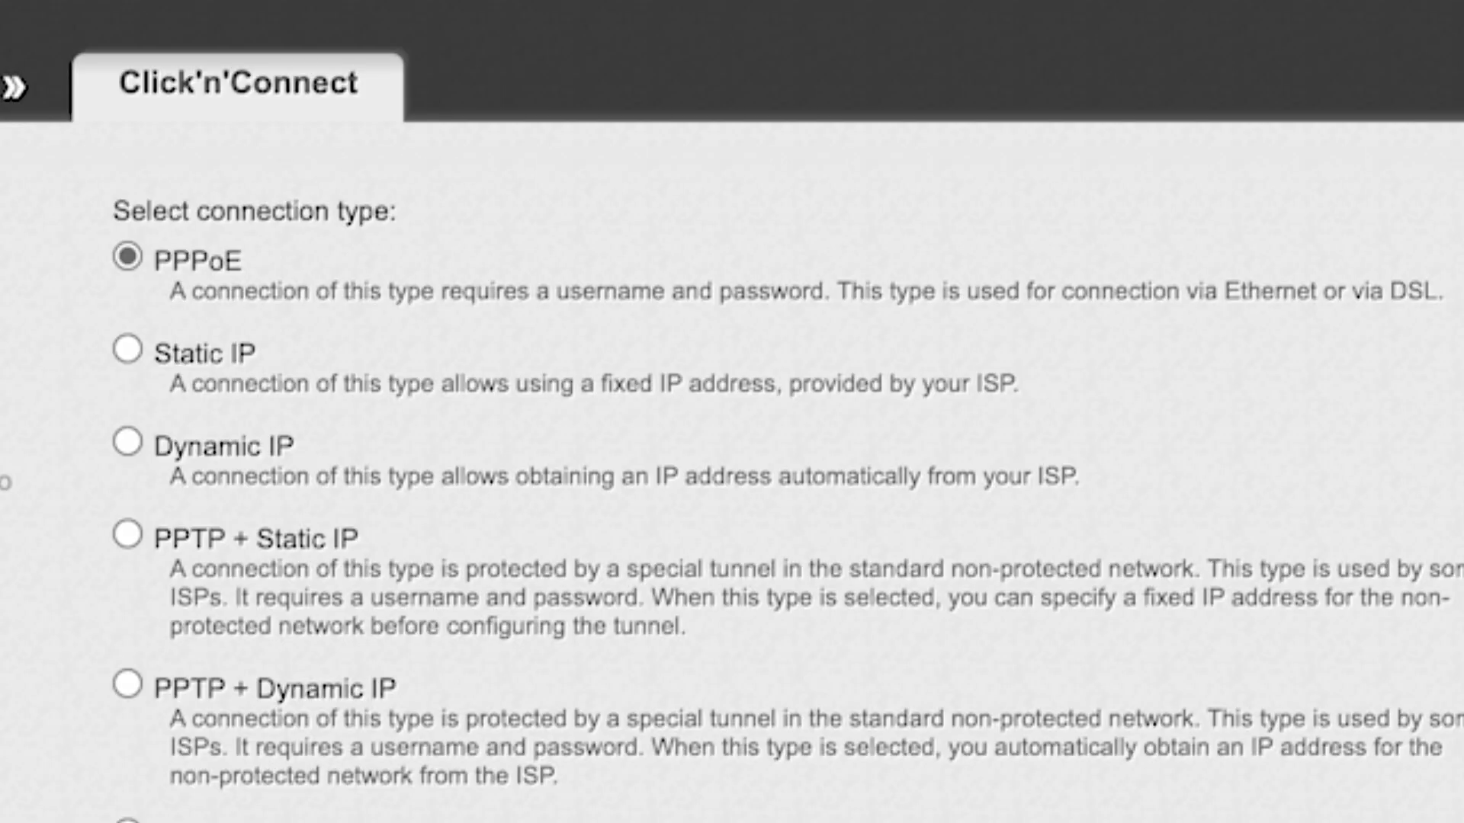
Step: Choose Dynamic IP, keep the default name dynamic_Internet_4, and proceed to the summary
scroll(762, 488, down, 8)
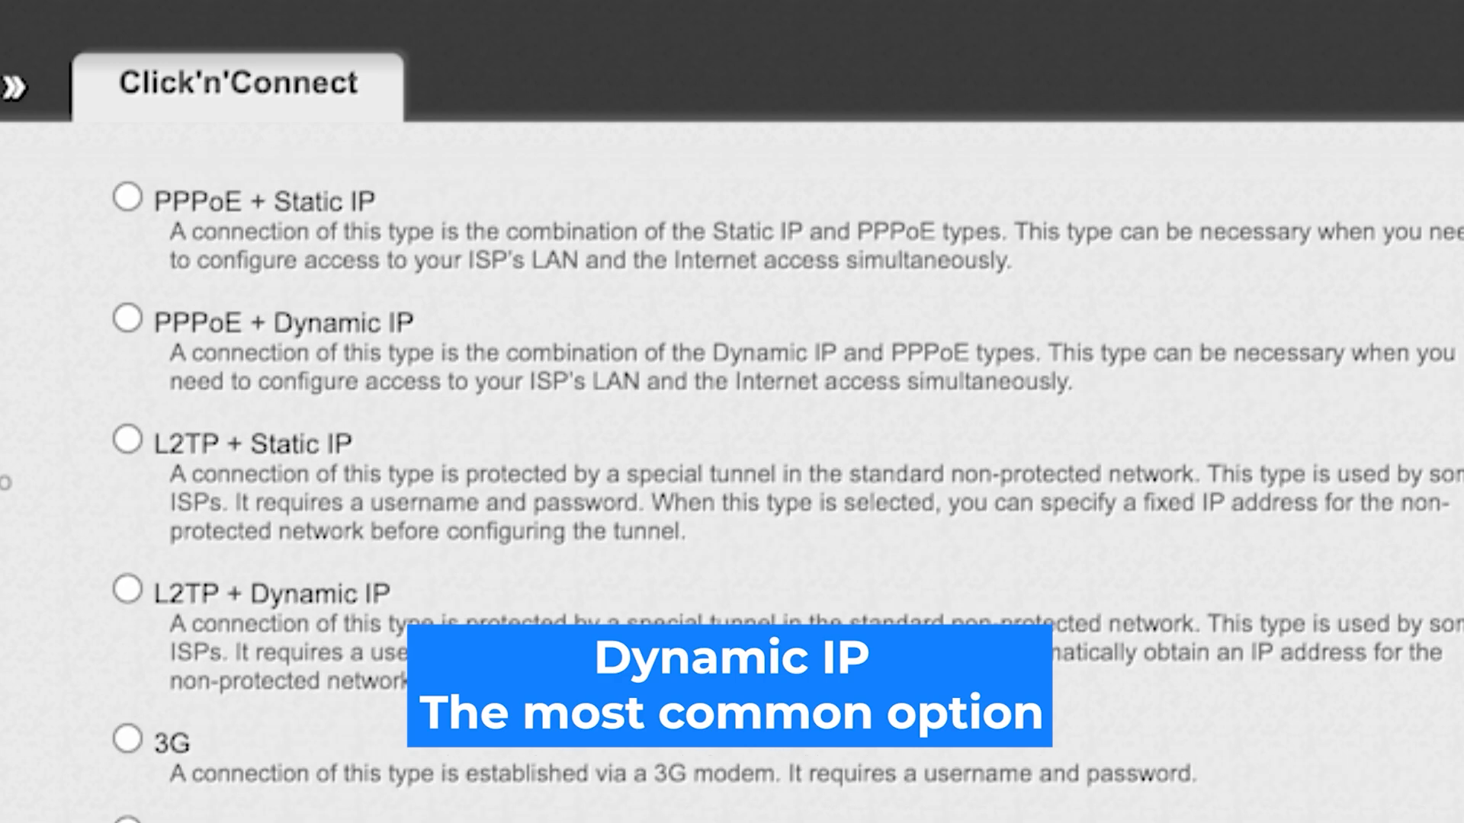
scroll(763, 488, up, 6)
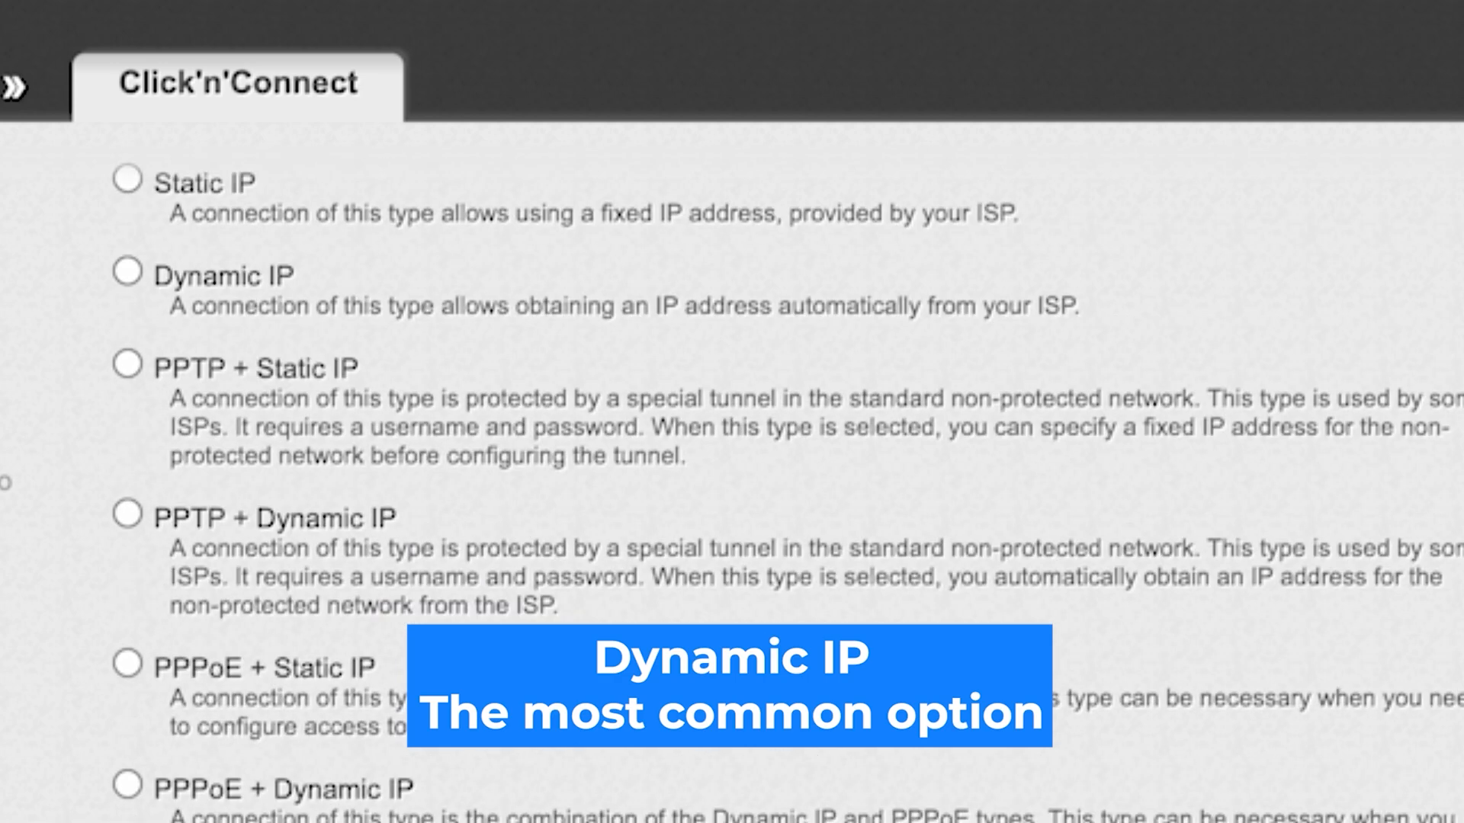
scroll(762, 488, up, 2)
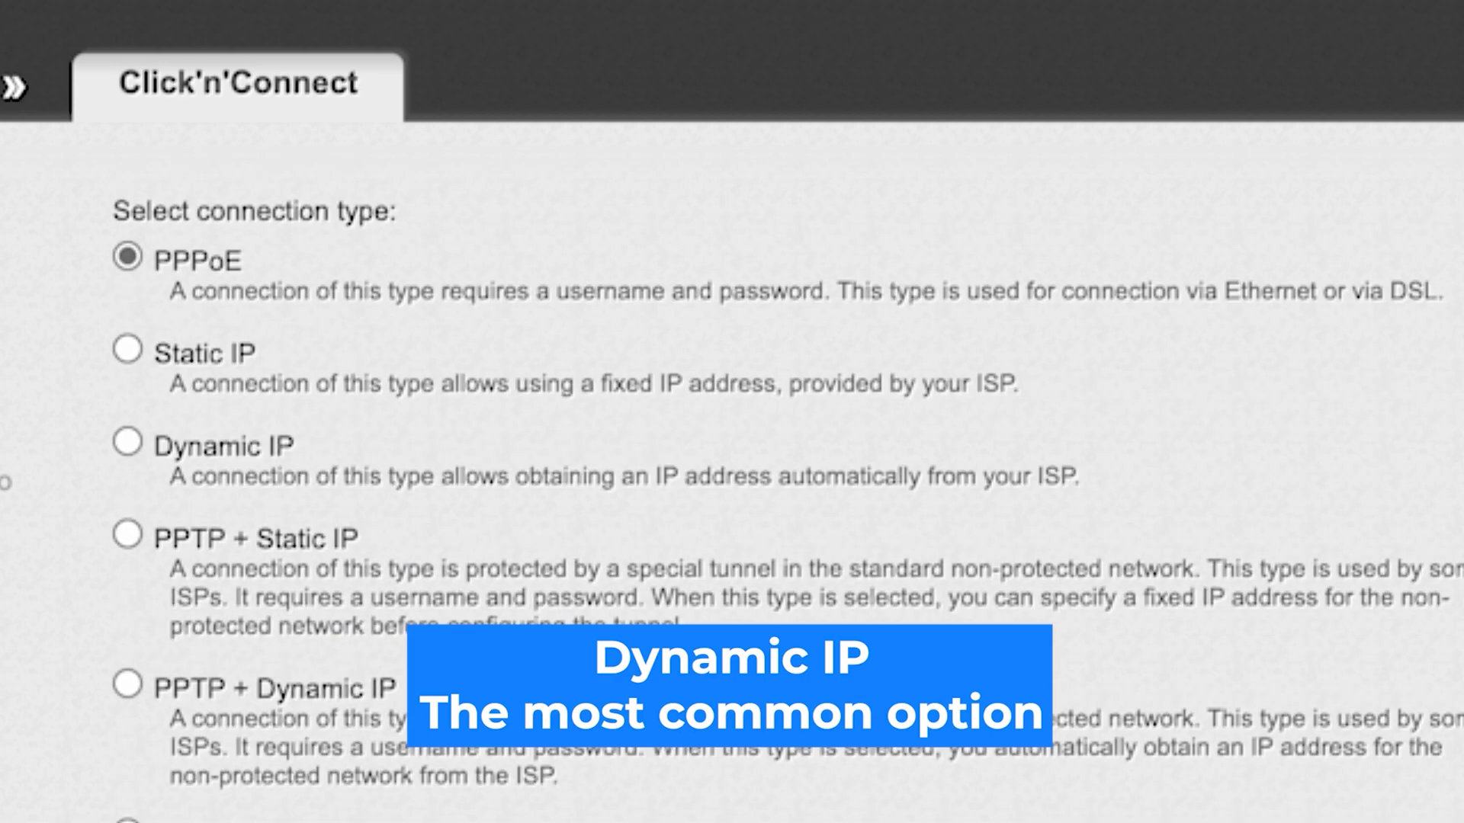
click(126, 442)
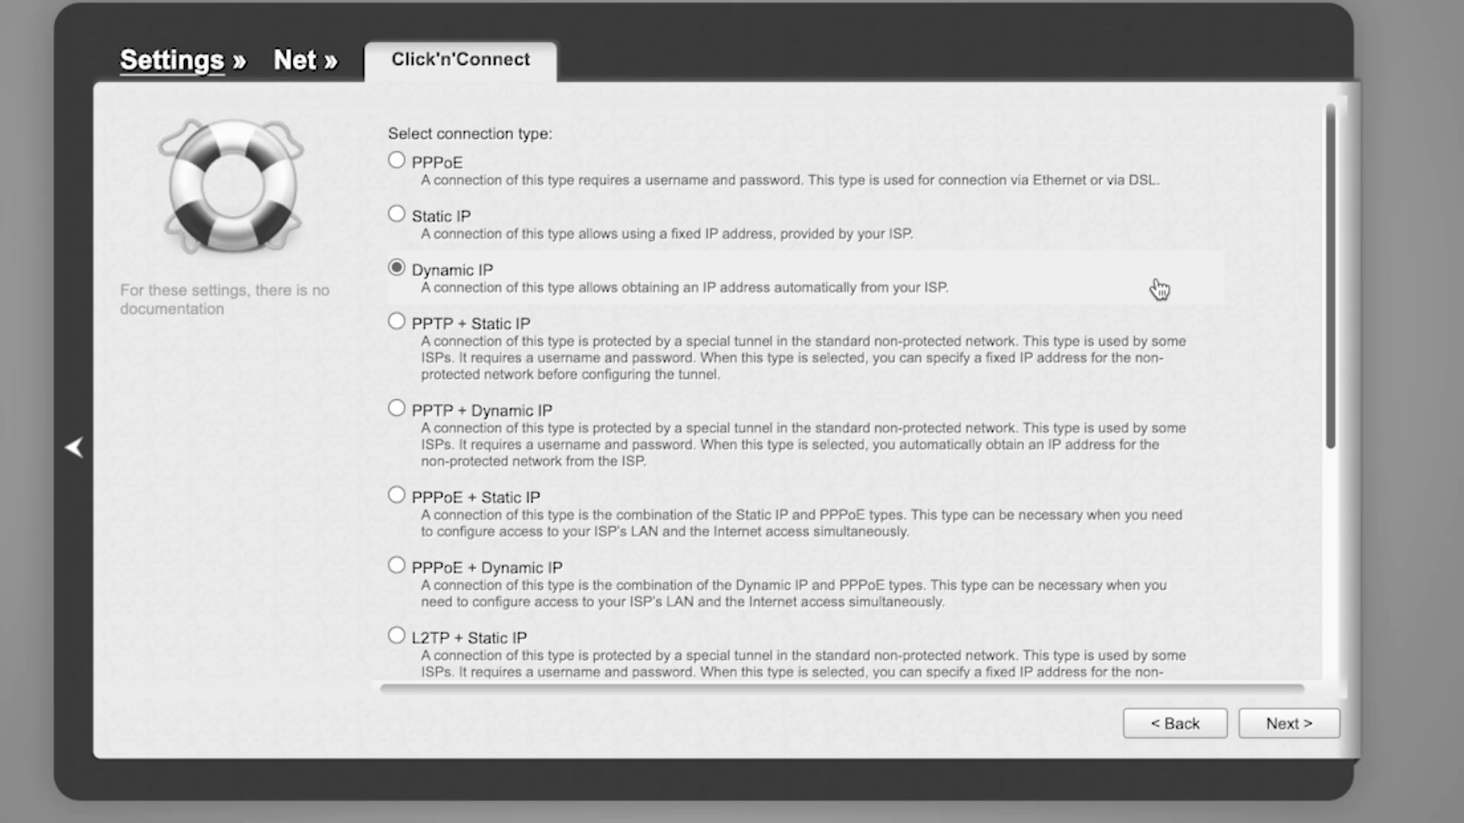
click(1288, 728)
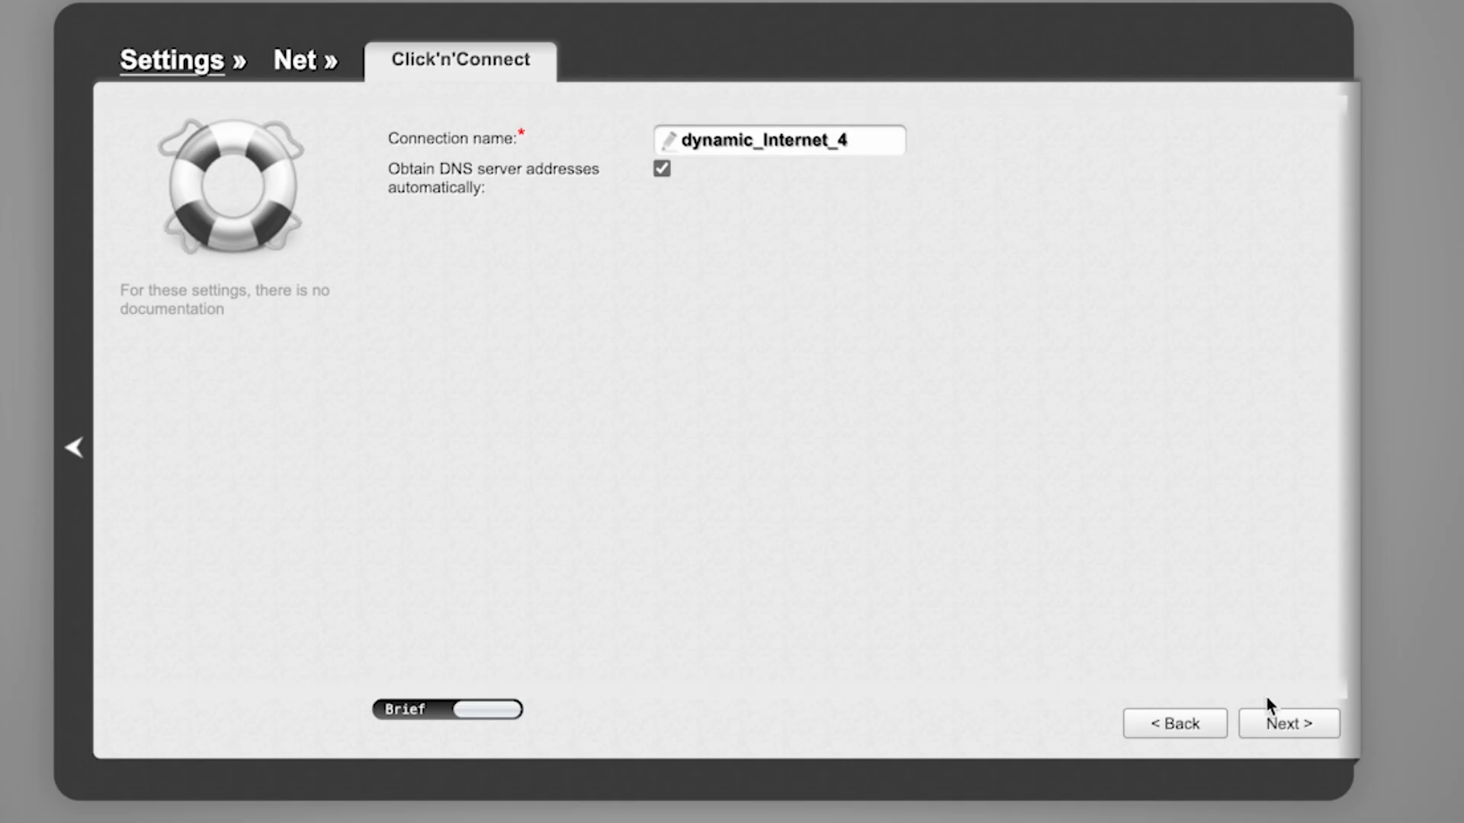
click(1277, 724)
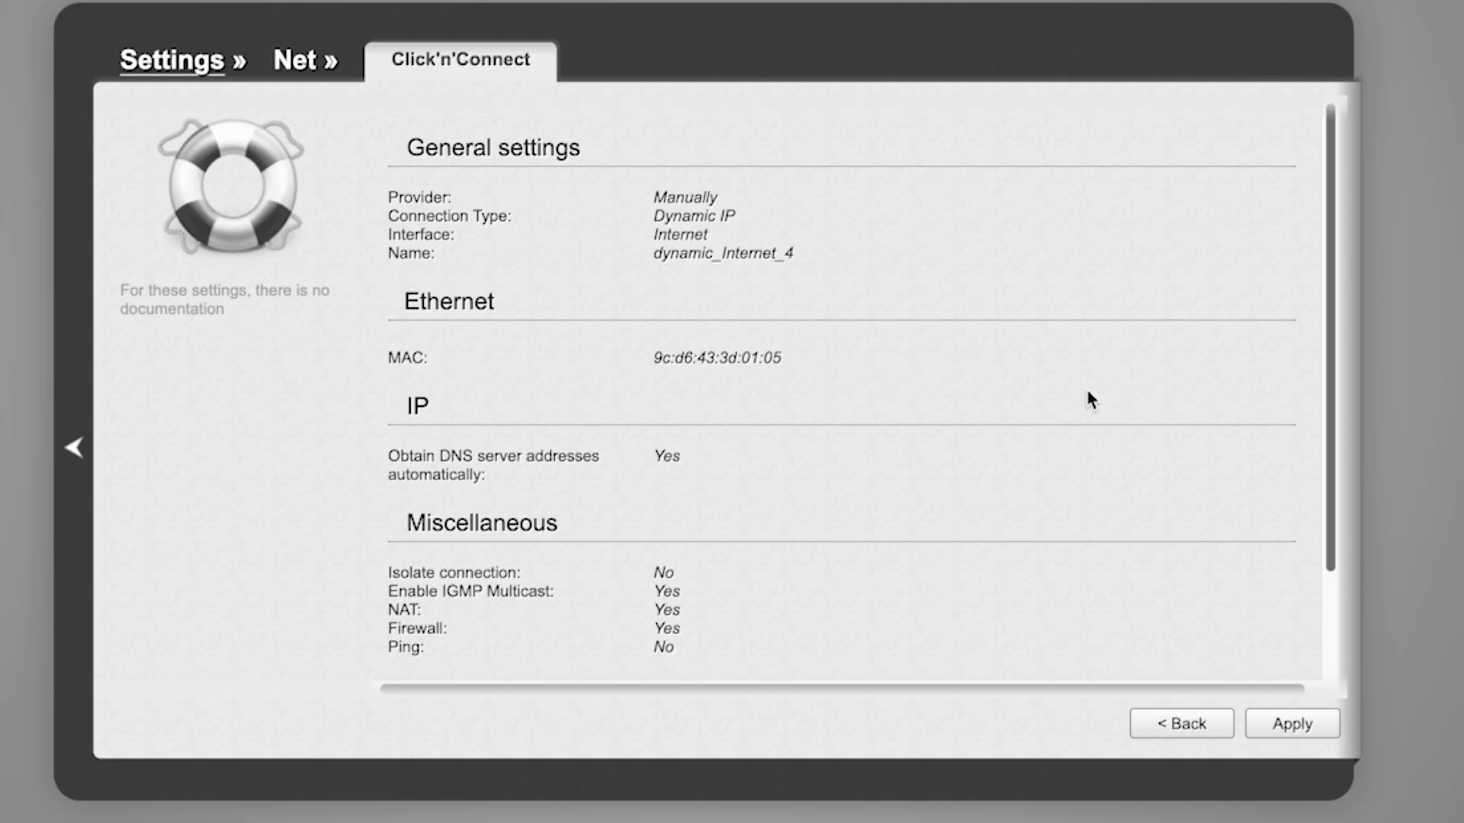
Step: Apply the Dynamic IP connection, confirm replacing the old one, and continue in Access point mode
scroll(1088, 393, down, 3)
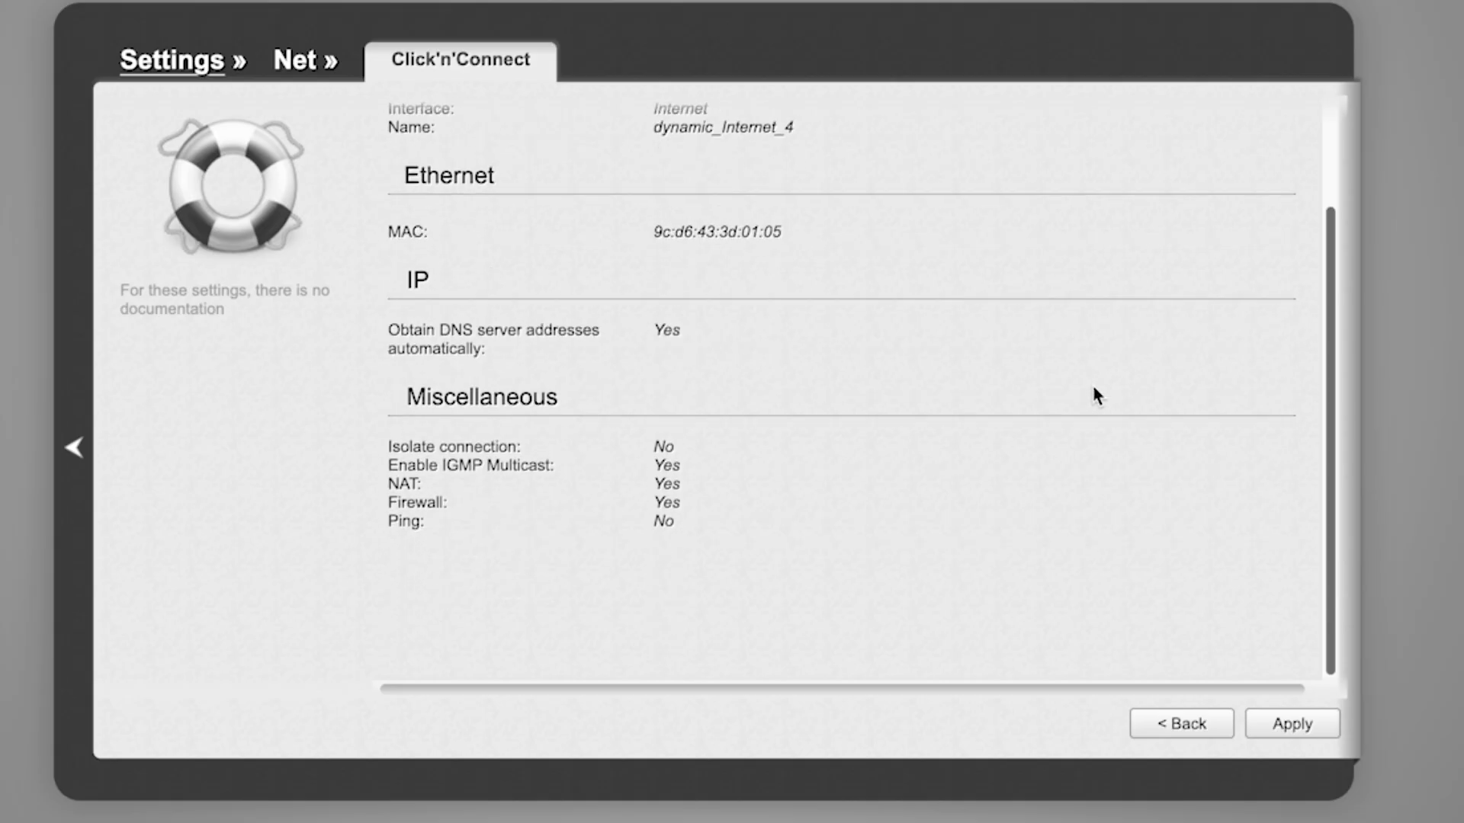
scroll(1104, 387, up, 3)
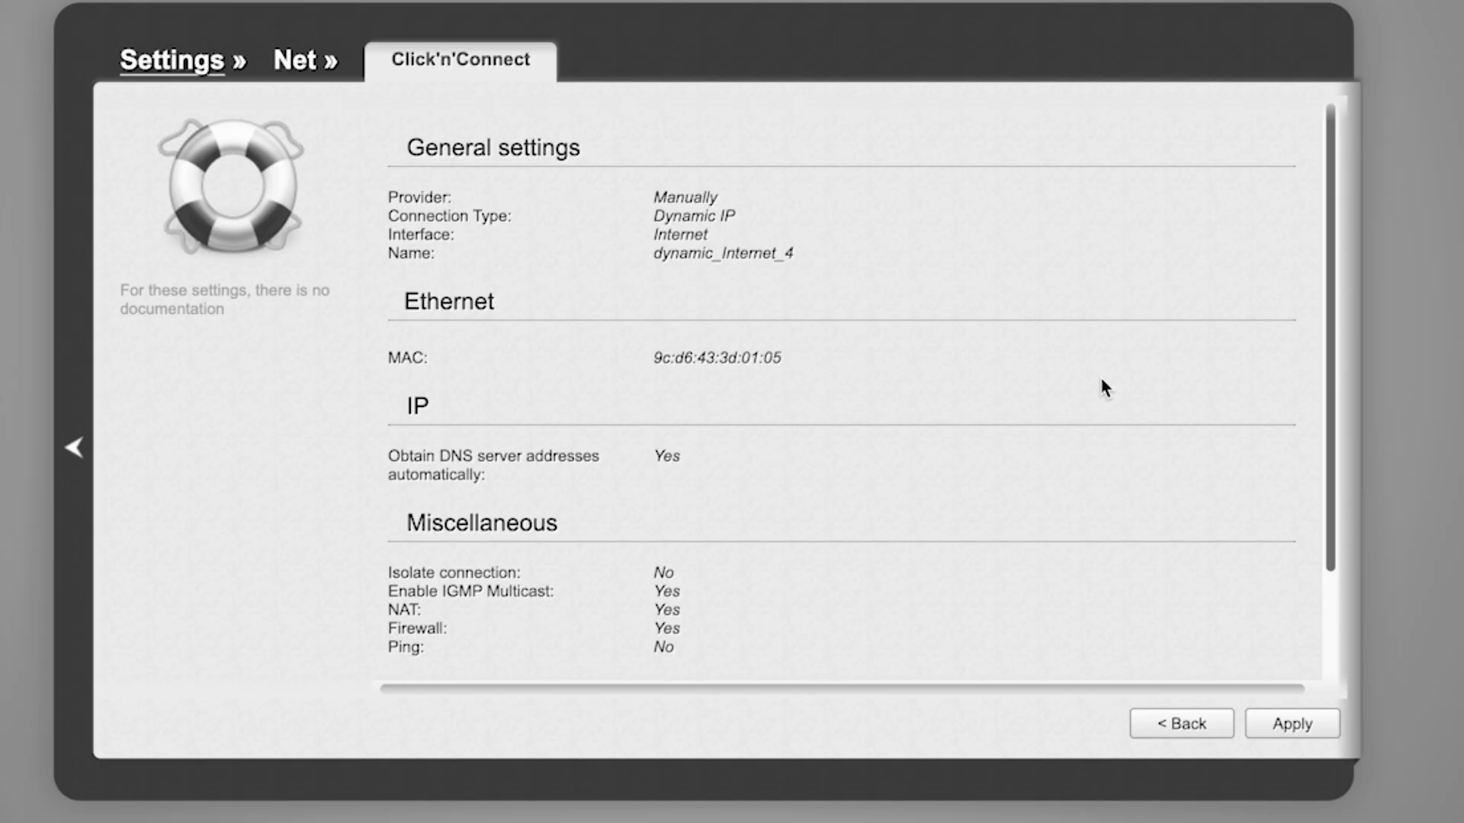
click(1285, 728)
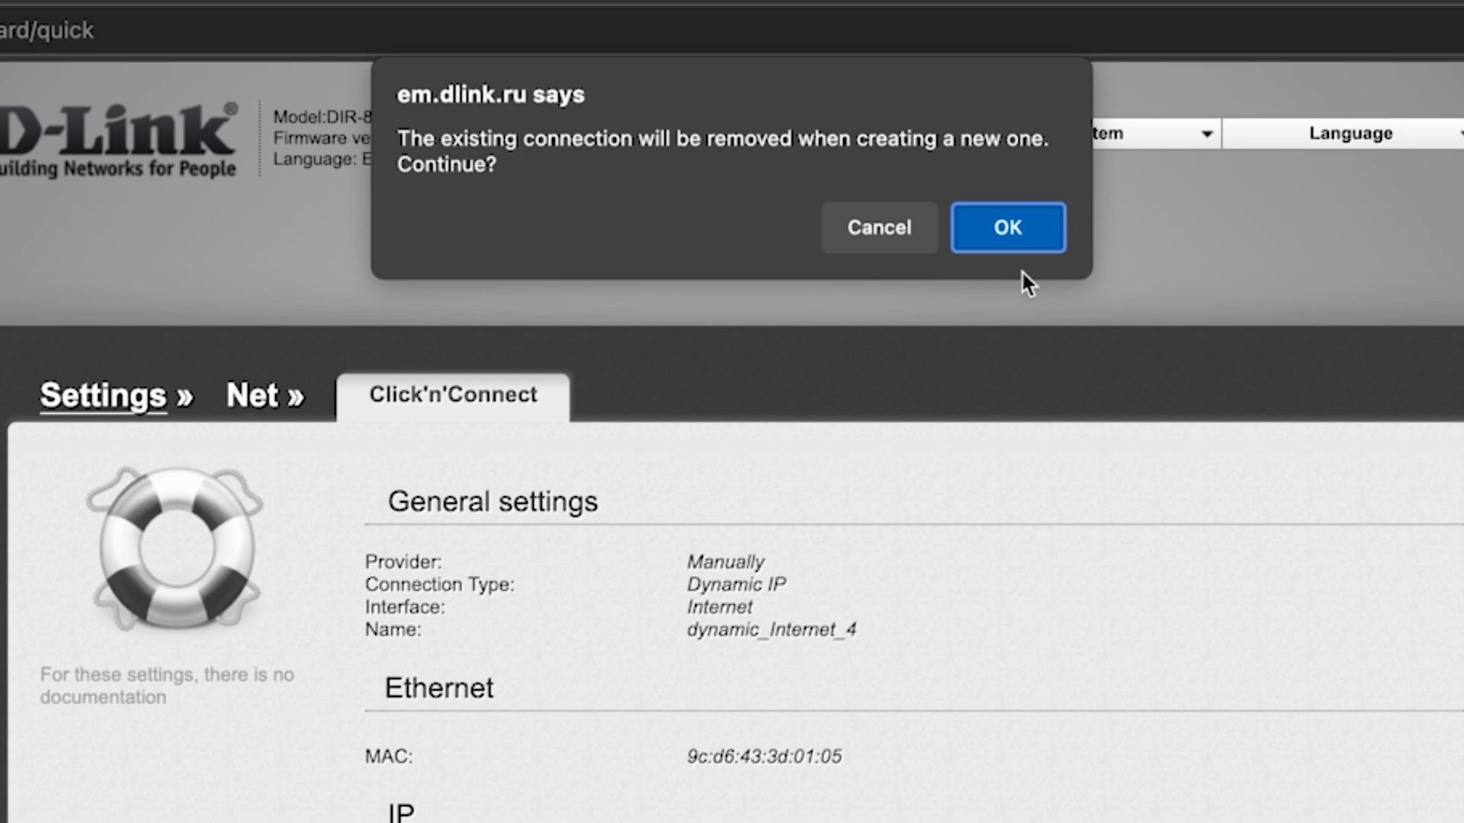
click(1020, 231)
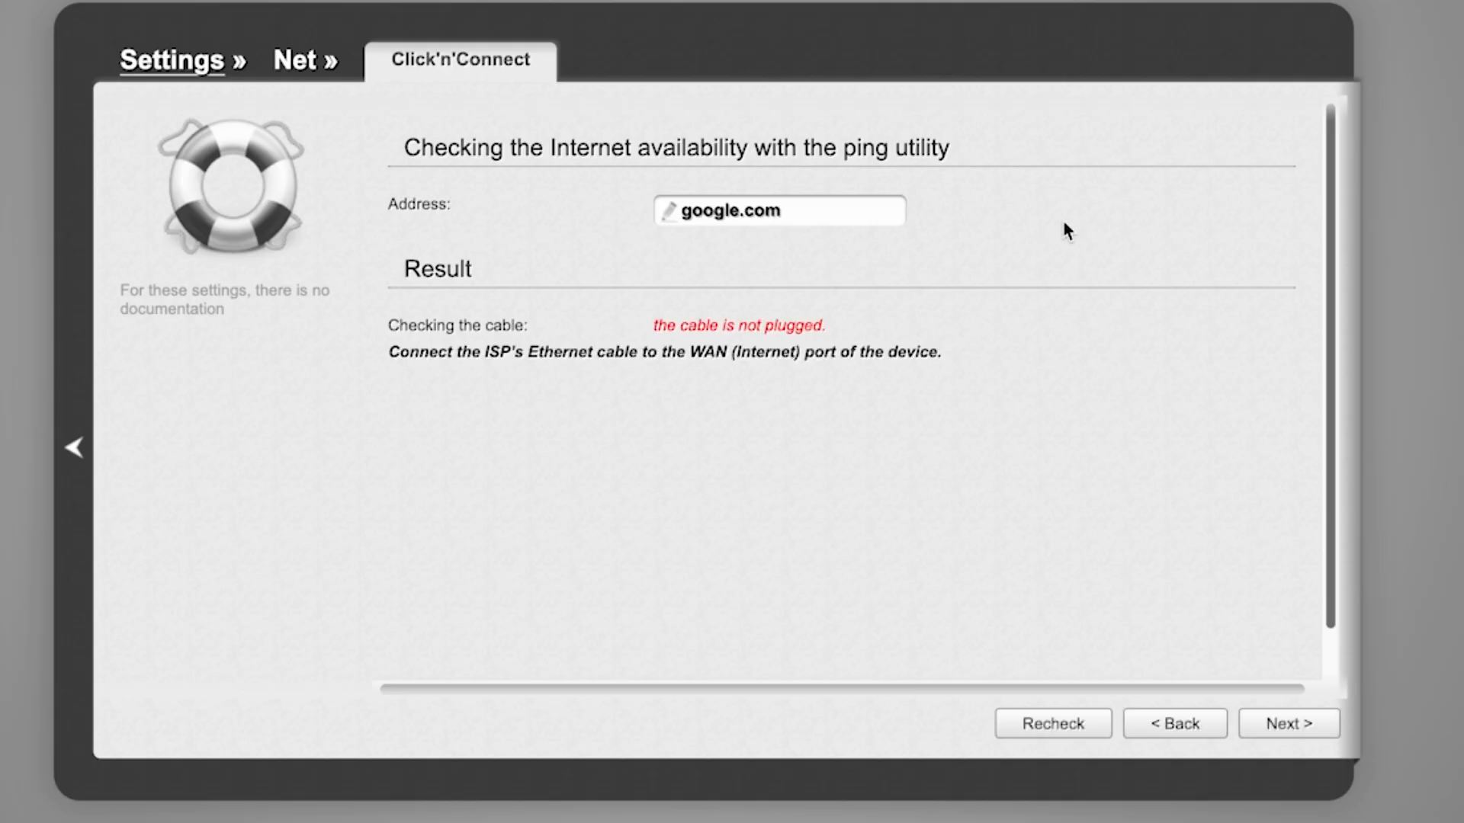
click(1290, 726)
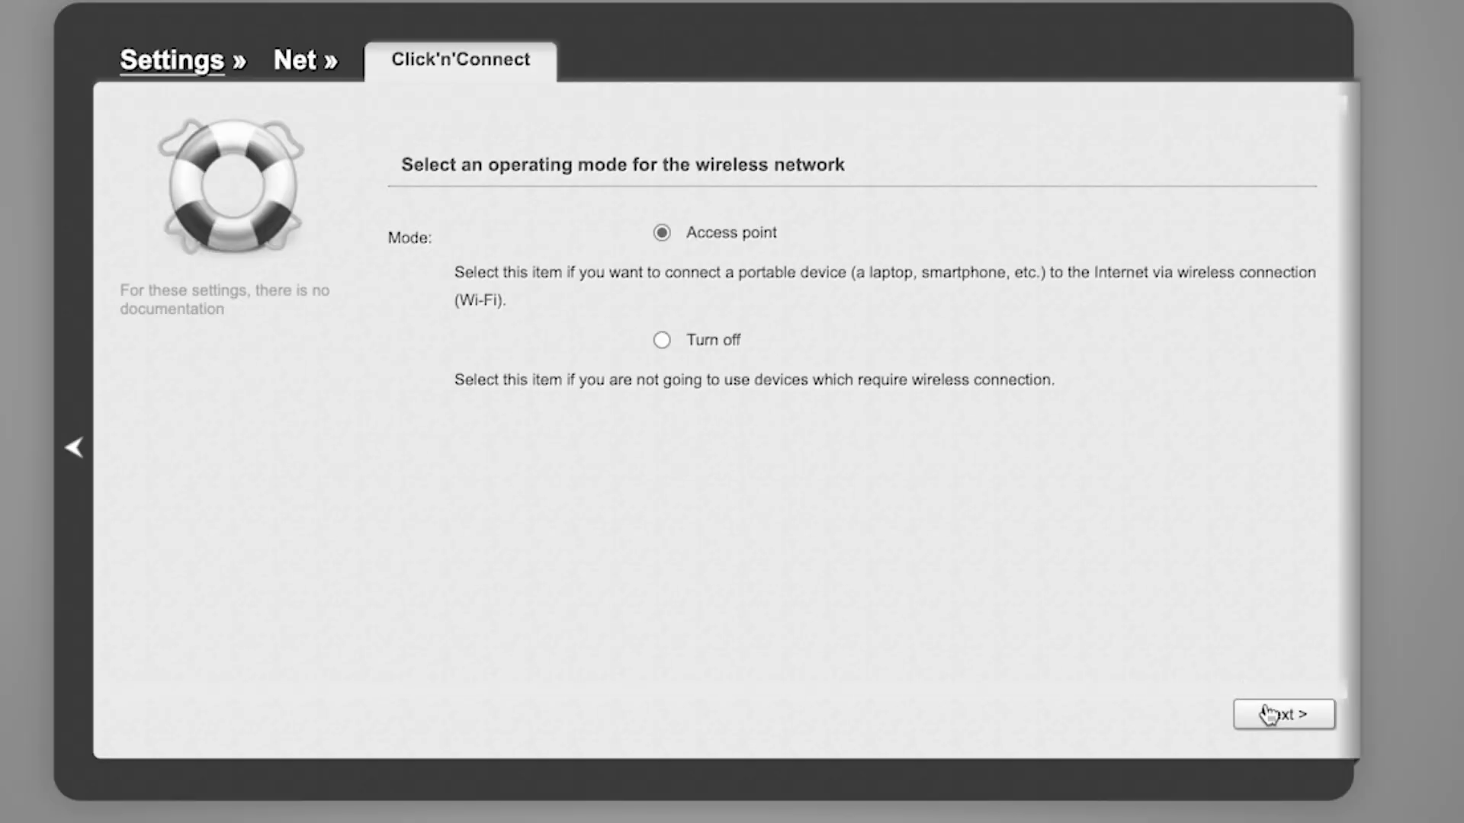
click(1272, 717)
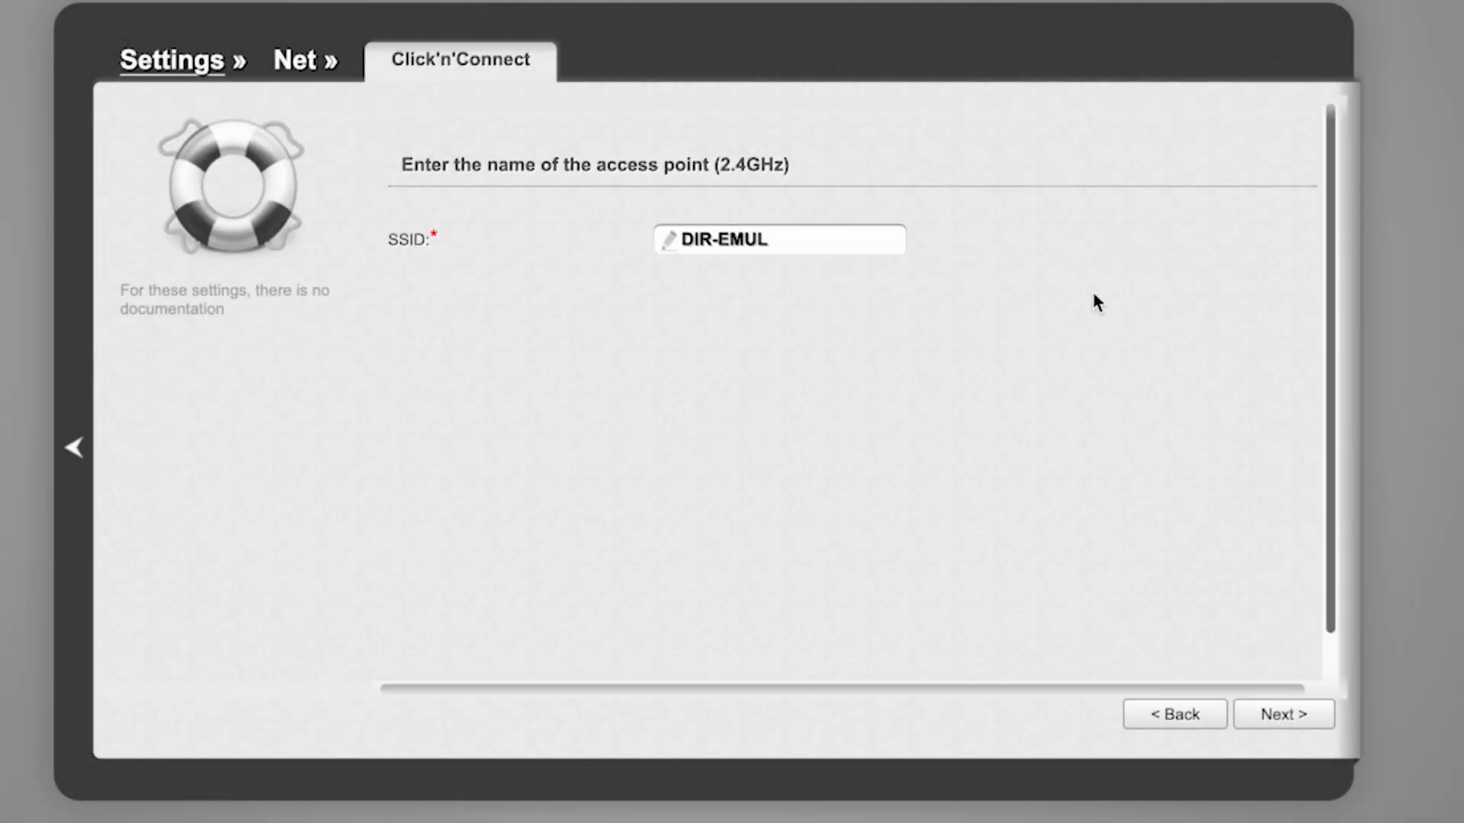
Step: Keep SSID DIR-EMUL on 2.4 GHz with Protected authentication and enter its network key
click(838, 398)
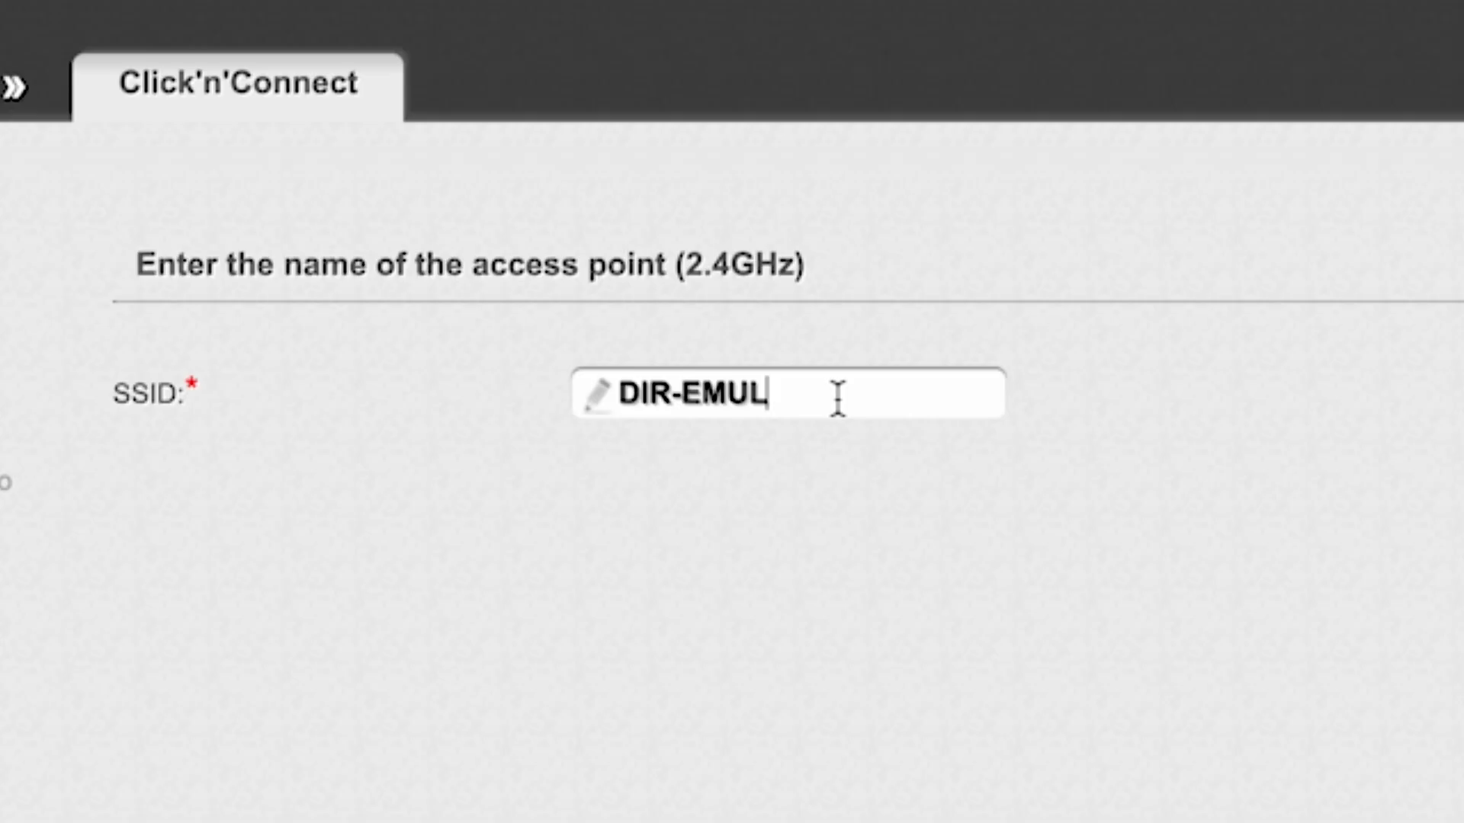
drag(627, 394, 846, 386)
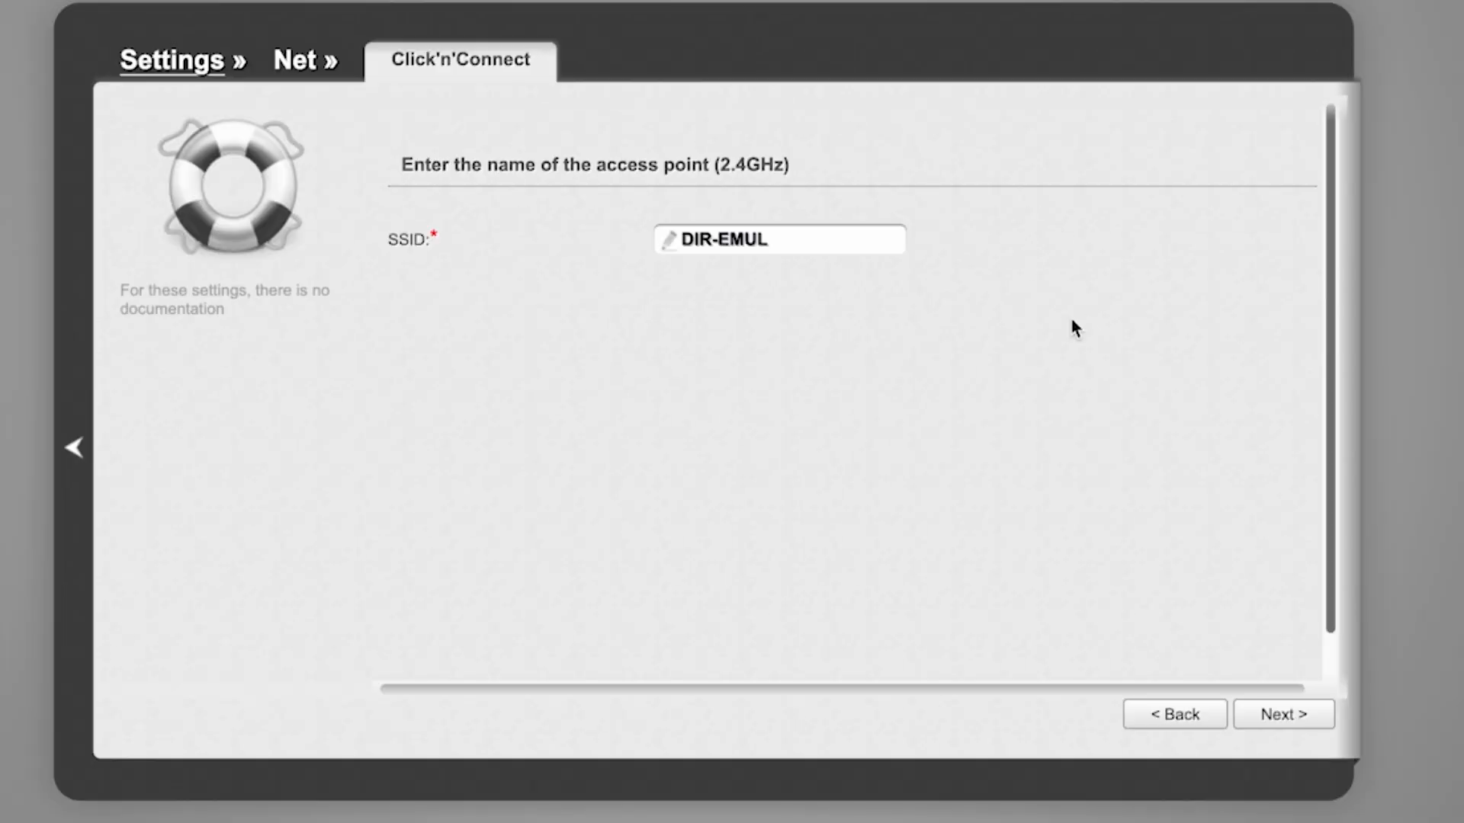
click(1288, 720)
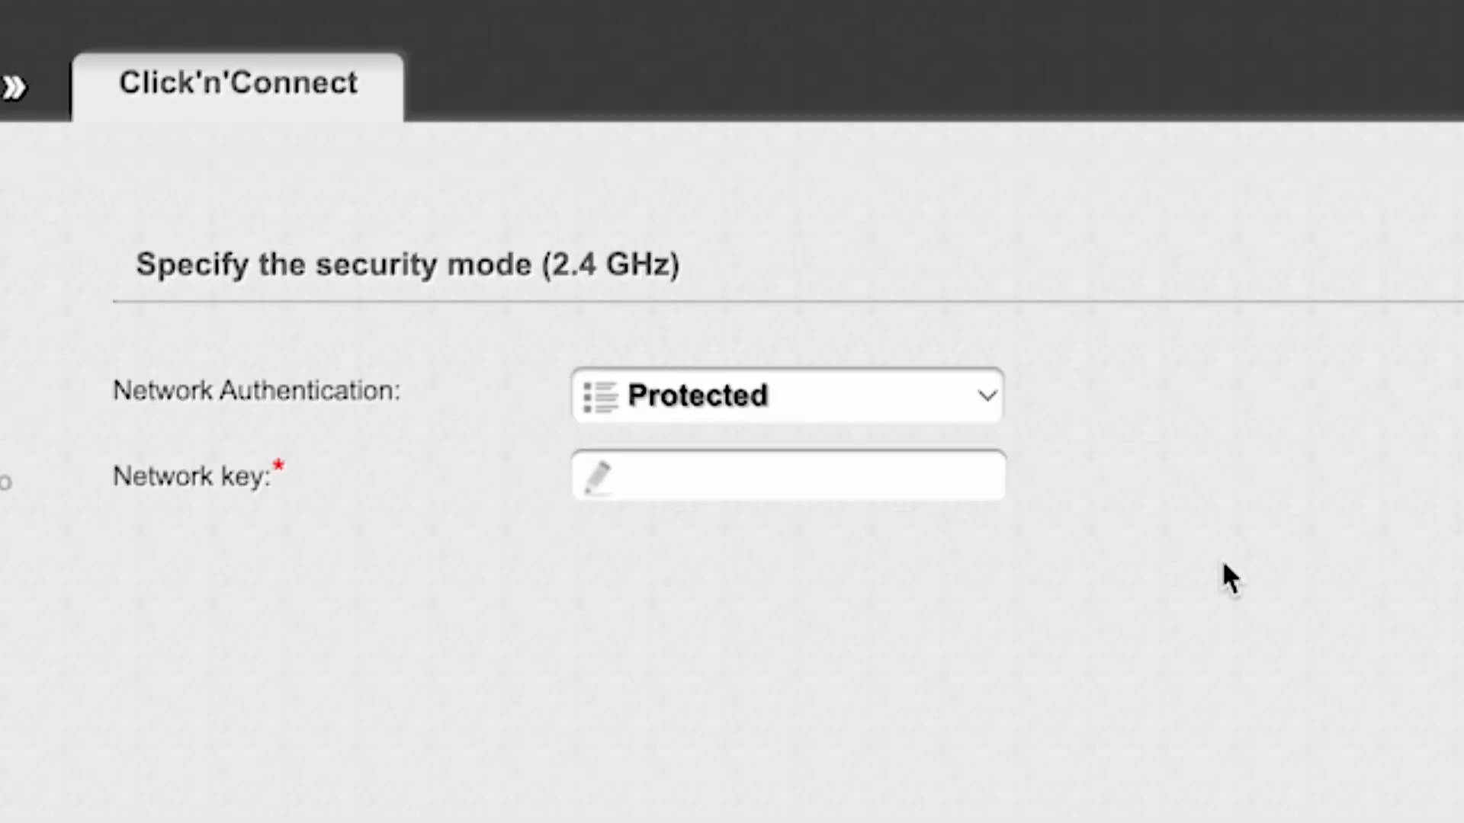
click(989, 393)
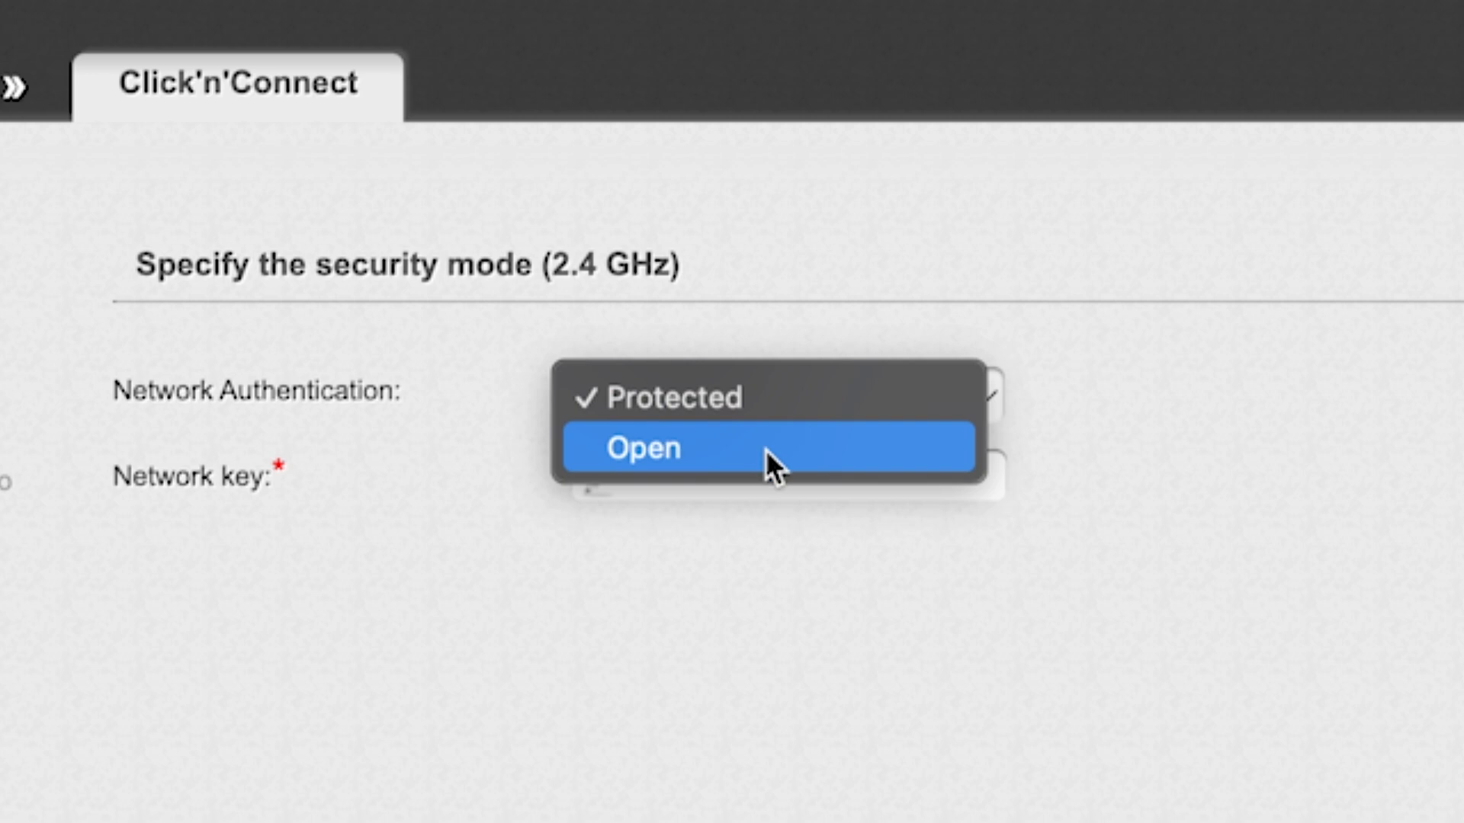
click(774, 397)
click(804, 477)
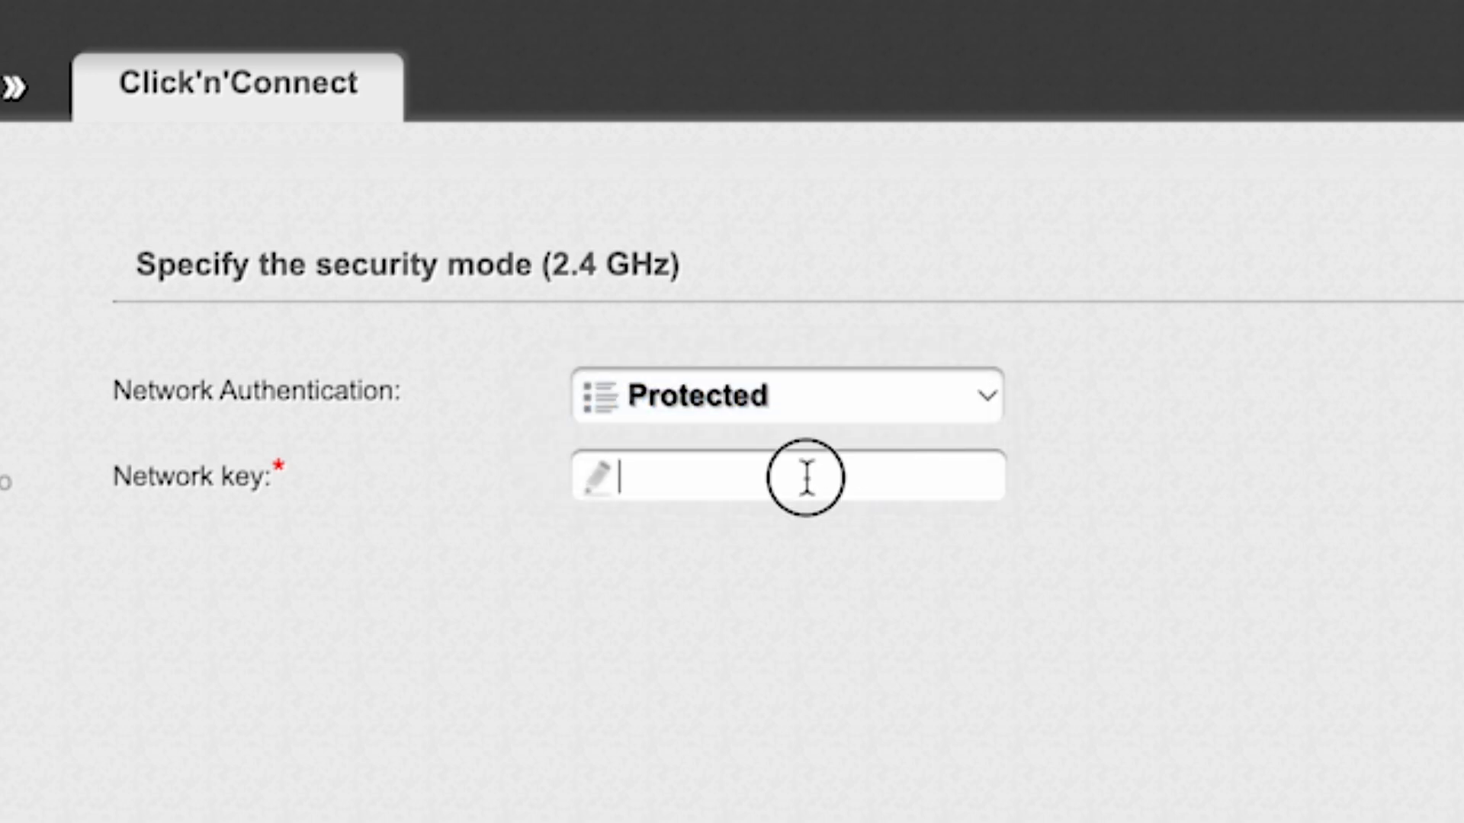
text(123456)
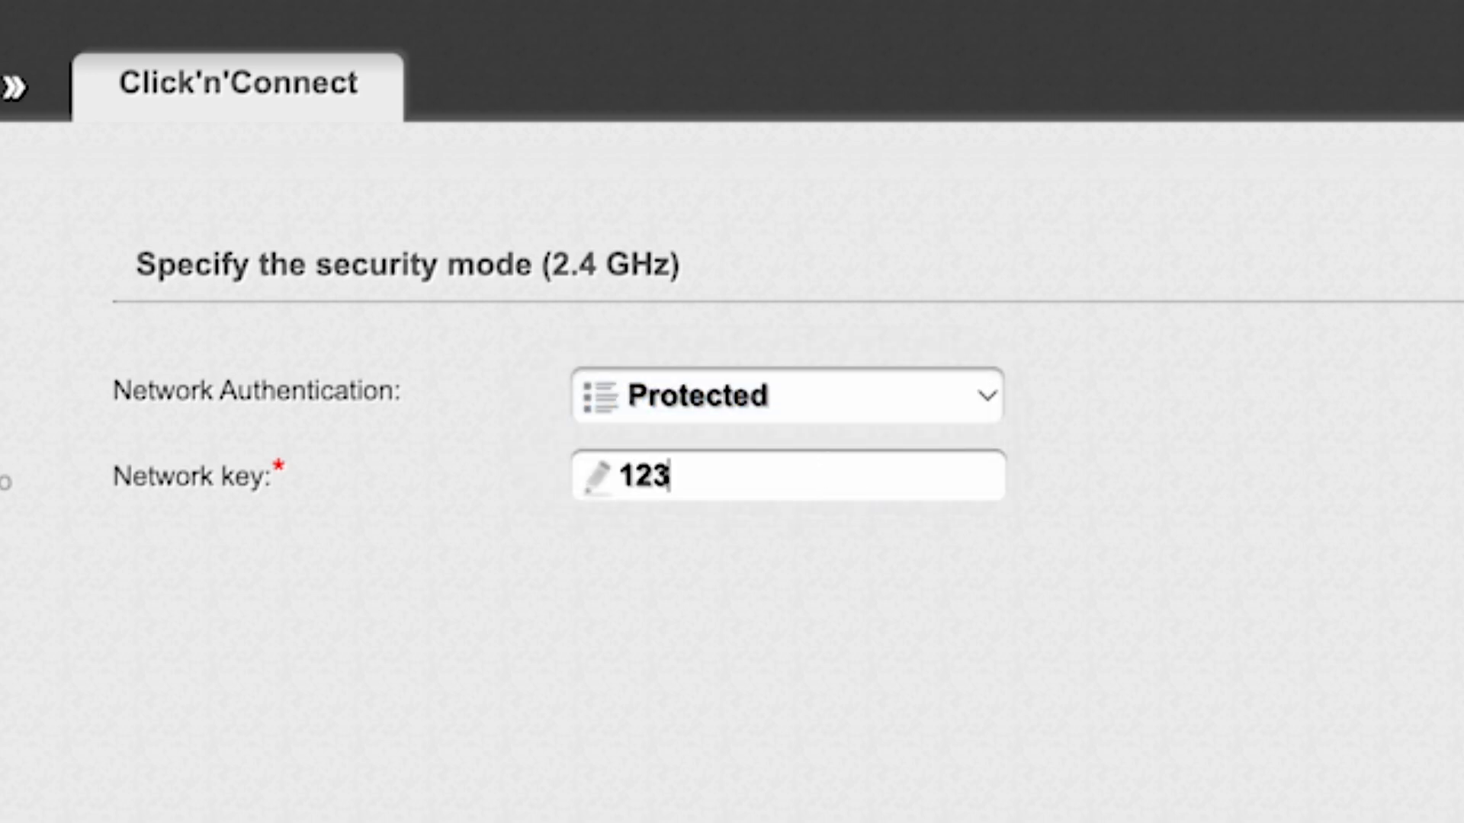
text(789)
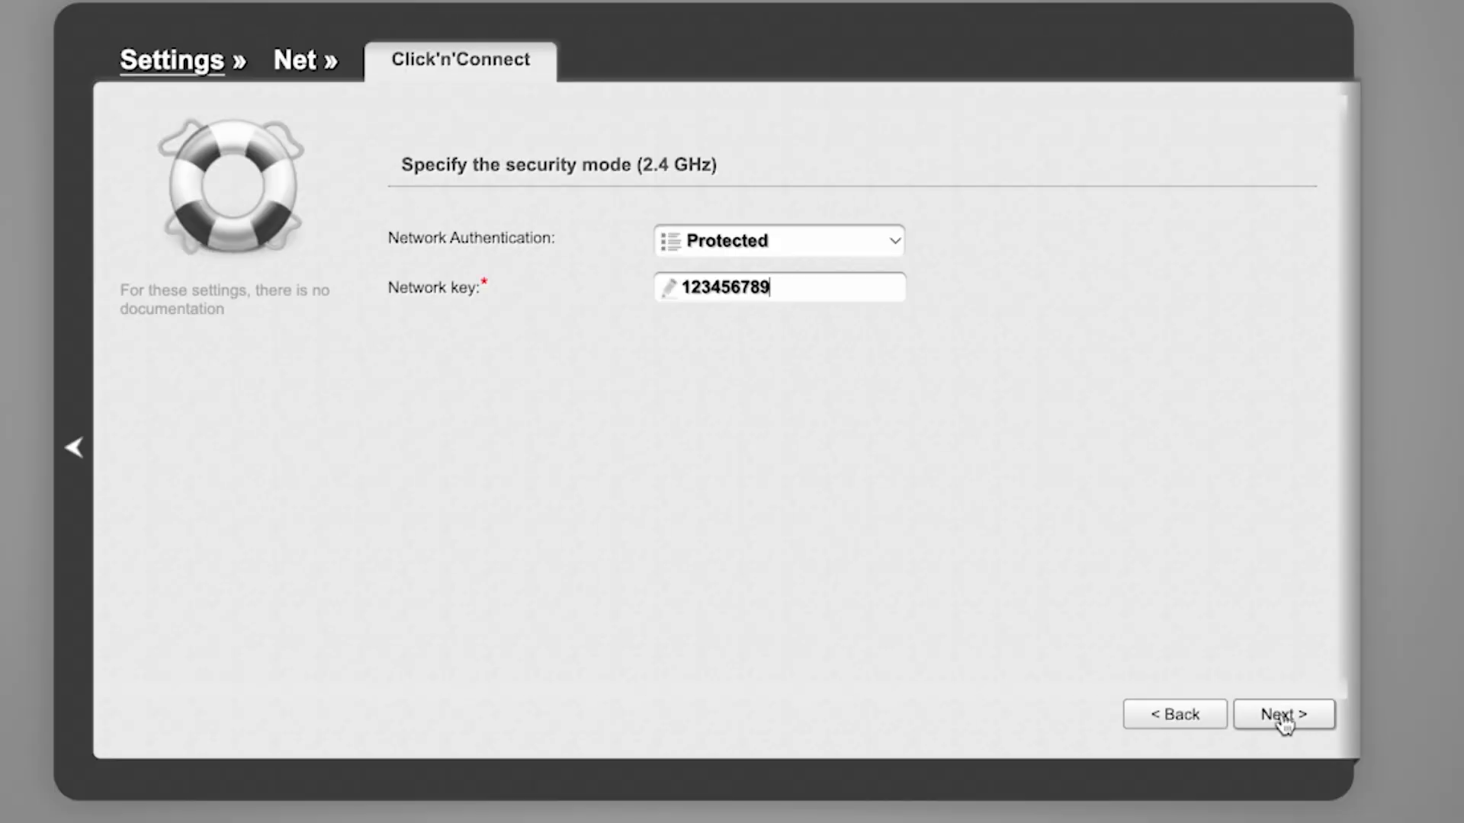
click(1283, 717)
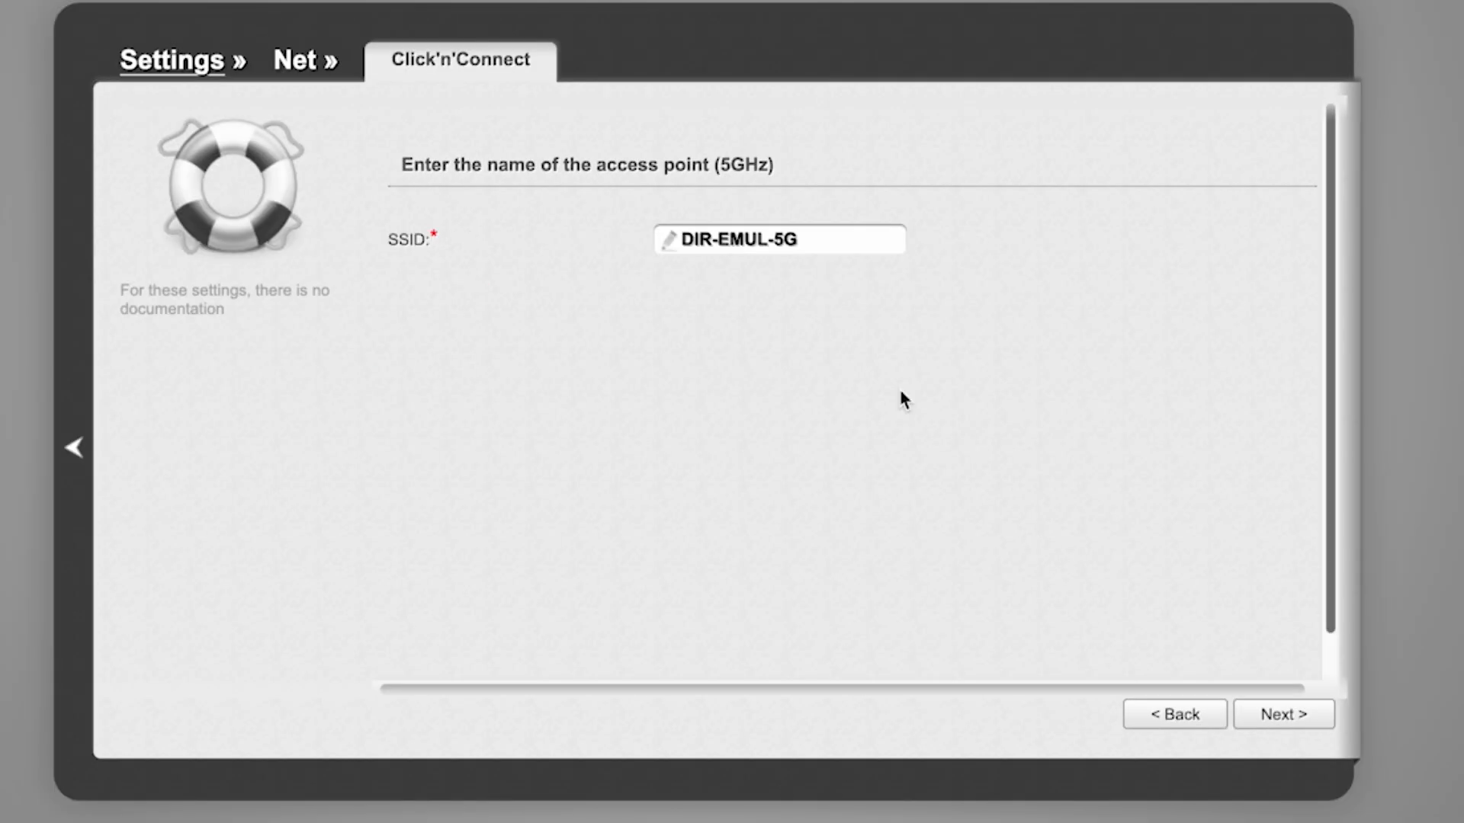
Step: Keep SSID DIR-EMUL-5G on 5 GHz and enter its network key
click(862, 229)
click(1284, 716)
click(801, 286)
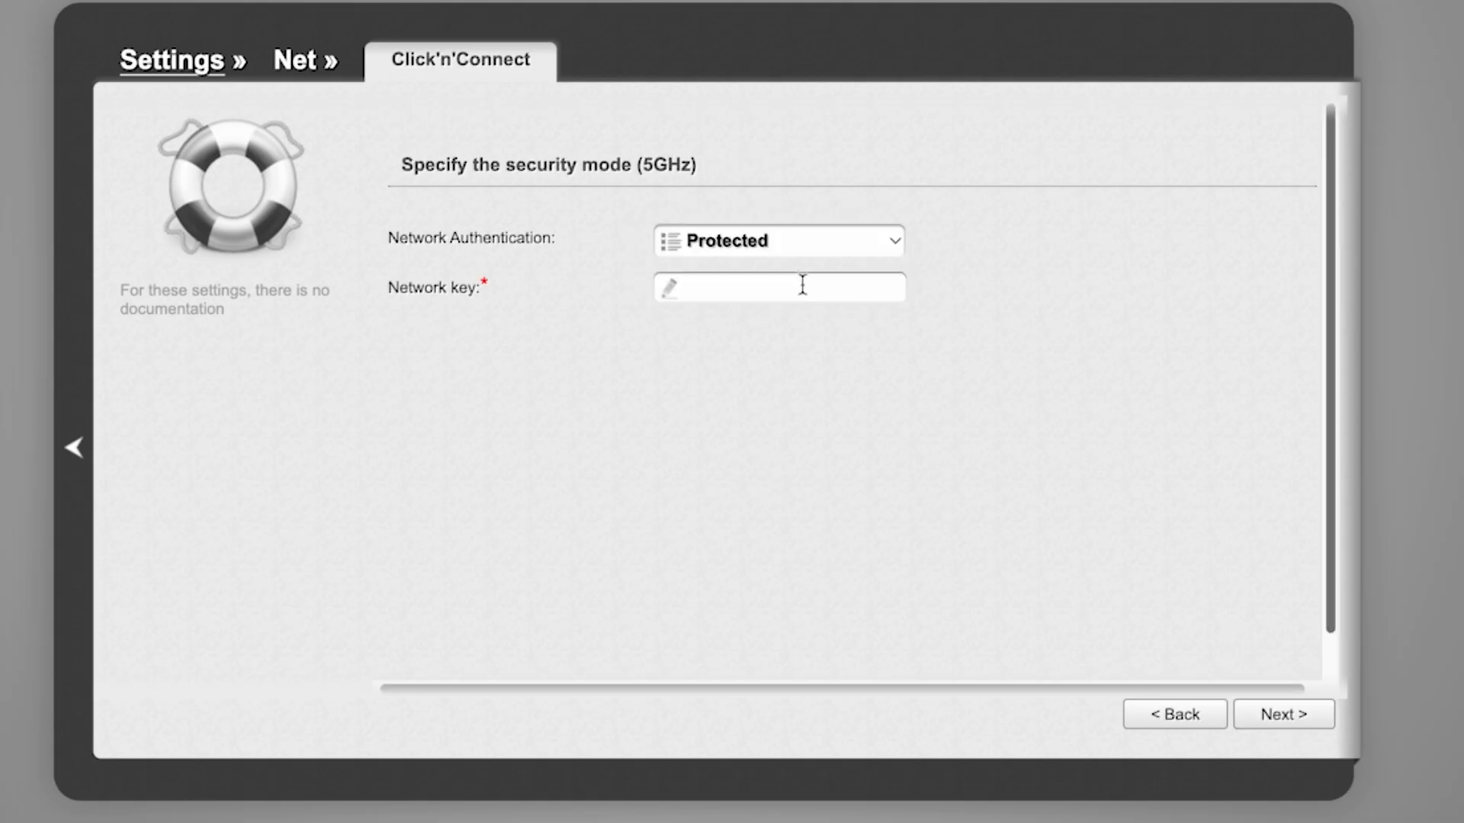
text(123456789)
click(1300, 716)
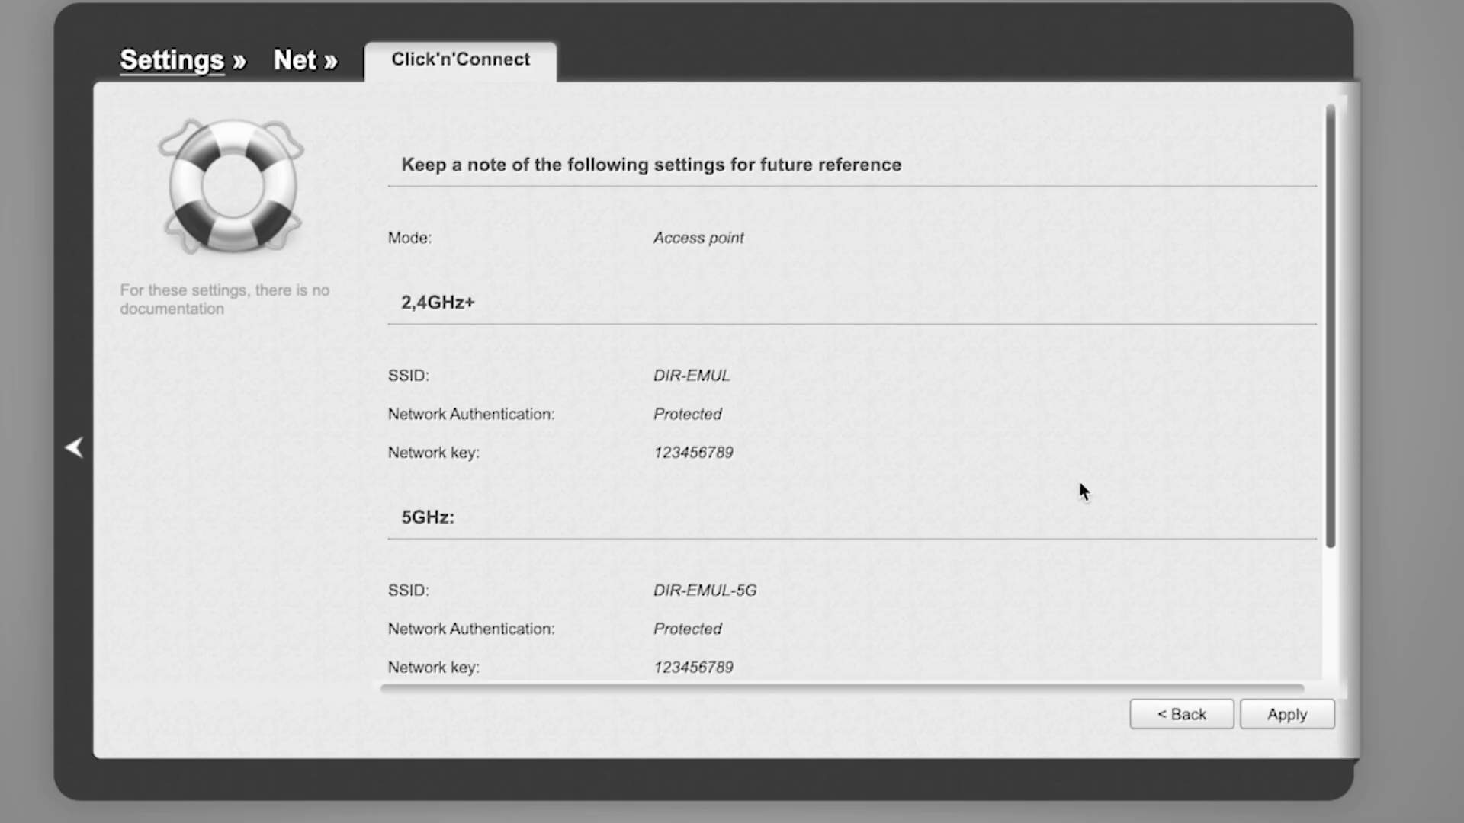
Step: Review the wireless summary and apply the new Wi-Fi settings
scroll(1059, 423, down, 3)
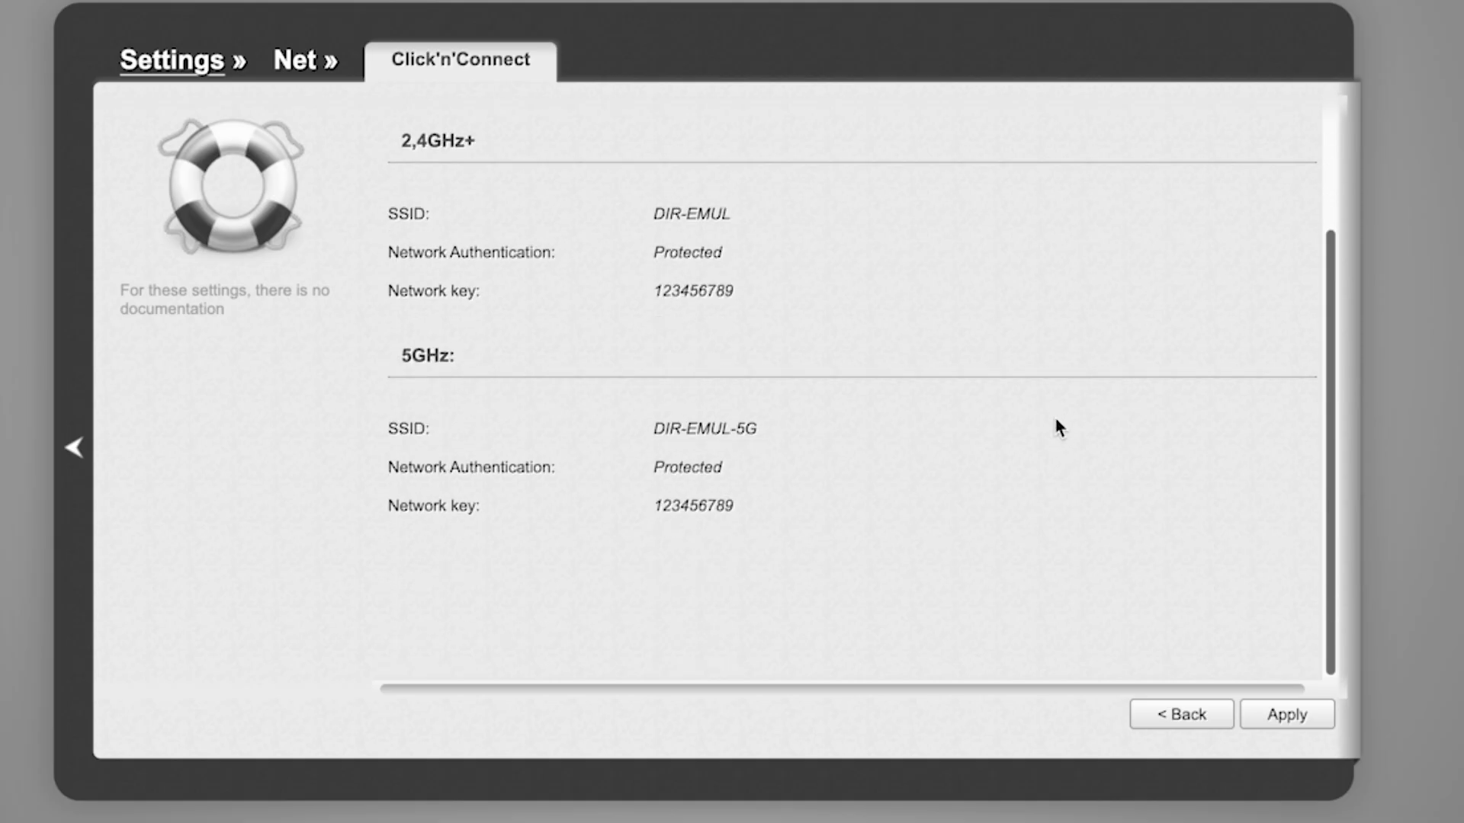
scroll(1056, 421, up, 3)
scroll(1056, 422, down, 3)
click(1300, 720)
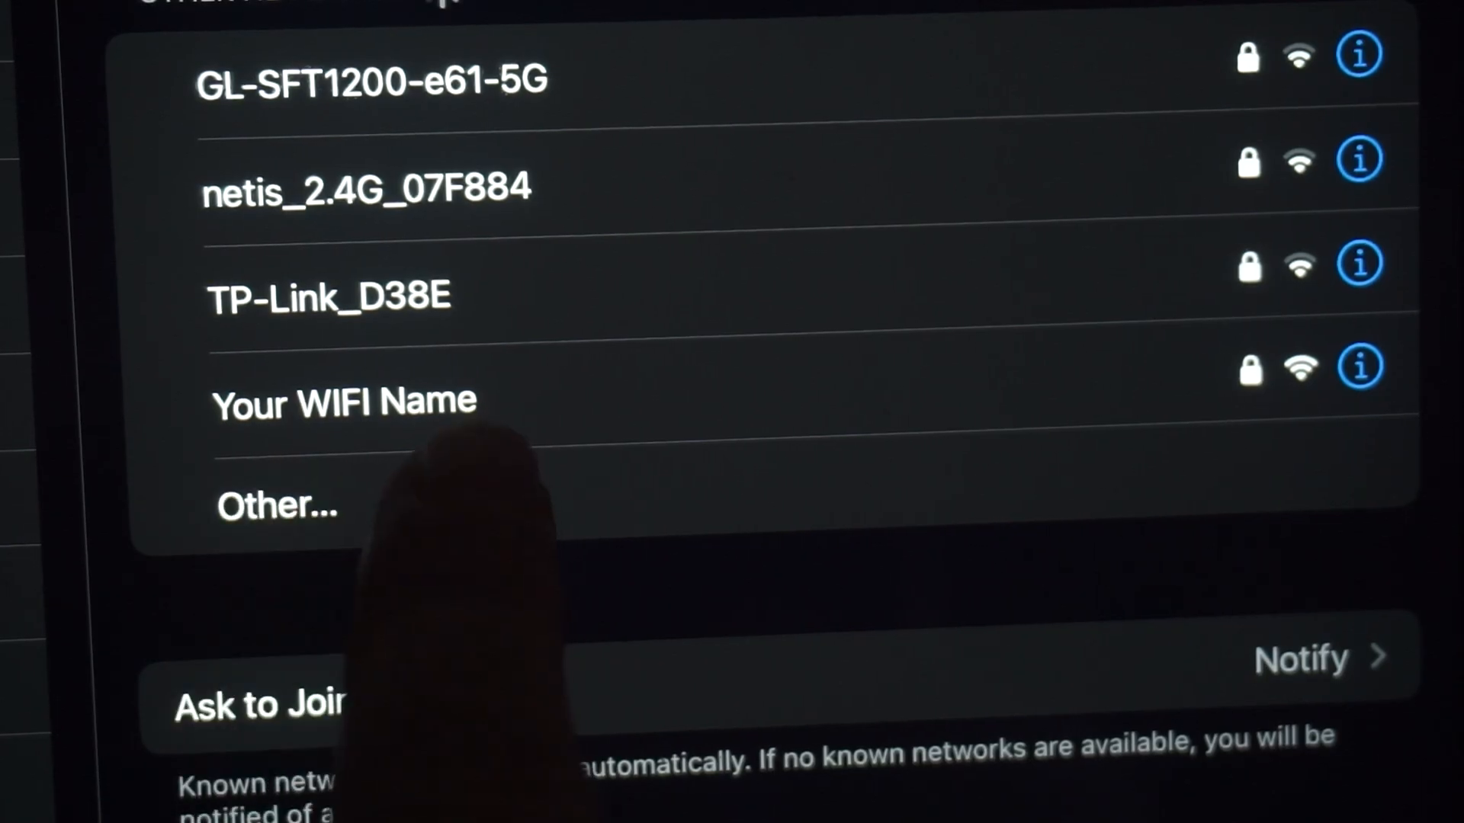
click(343, 408)
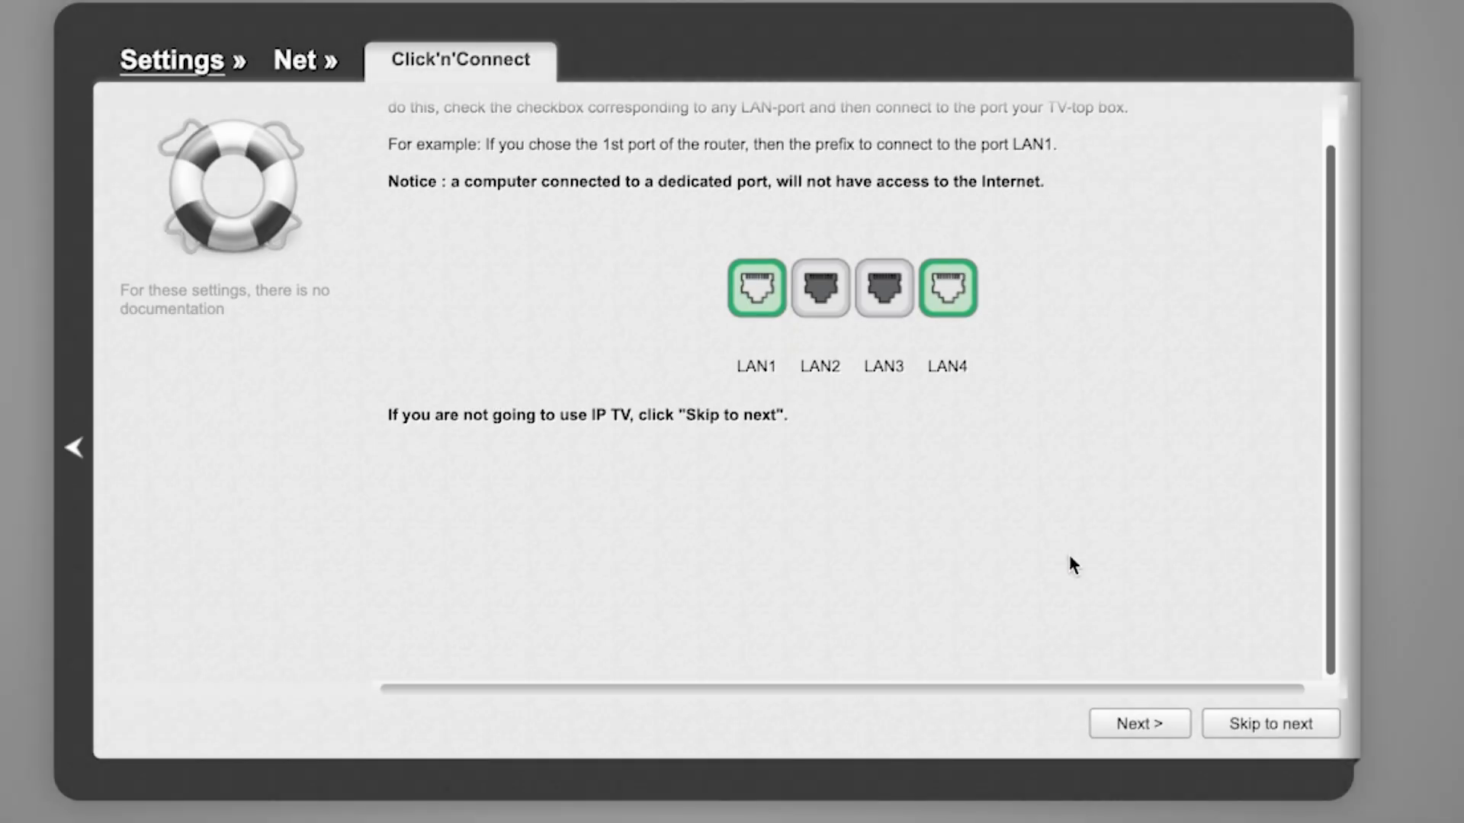
Step: Skip the IPTV port setup, apply the final wizard settings, and acknowledge 'Setup is complete!'
scroll(1069, 556, up, 1)
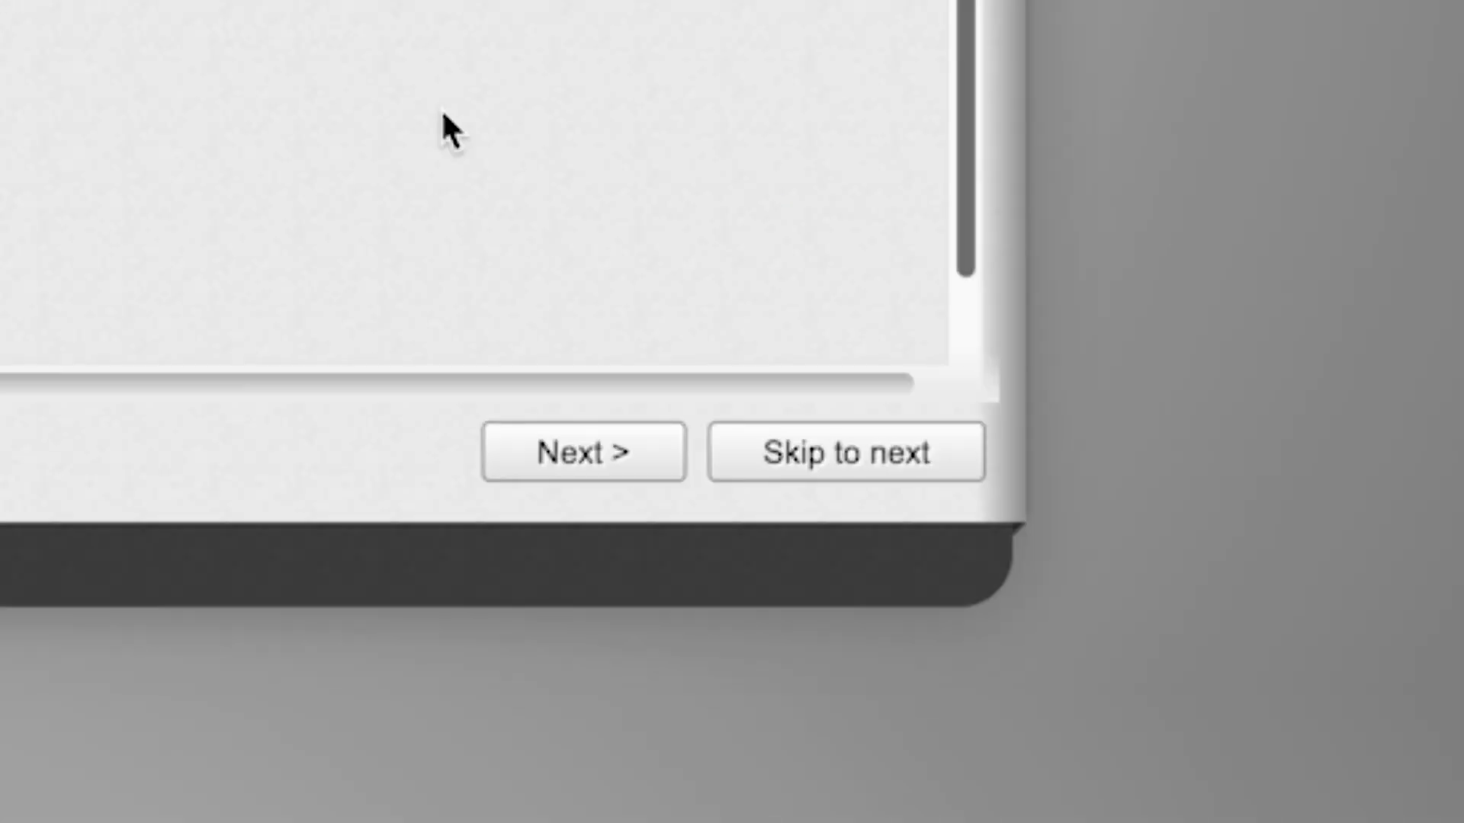
click(813, 461)
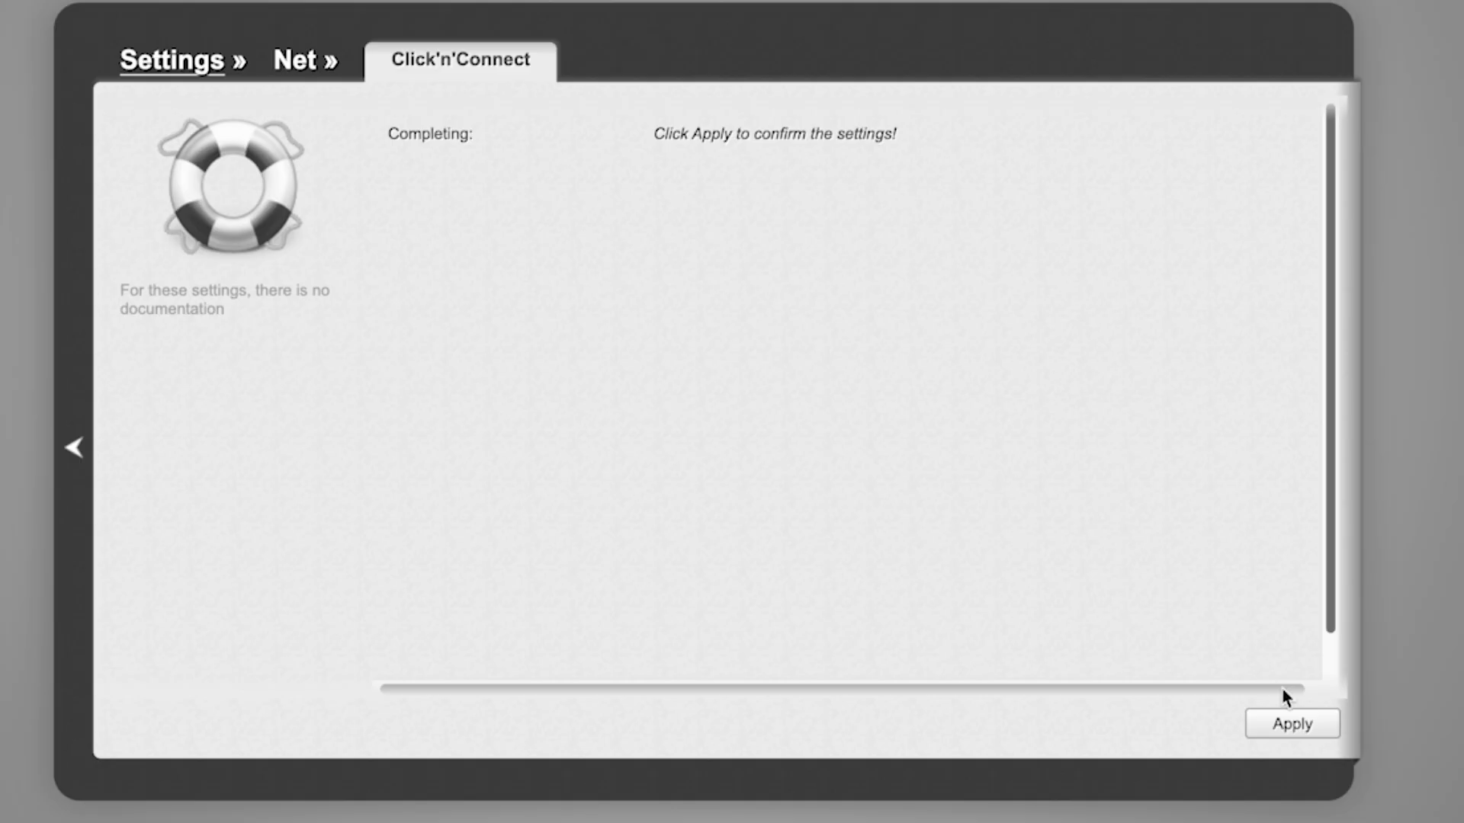
click(1294, 722)
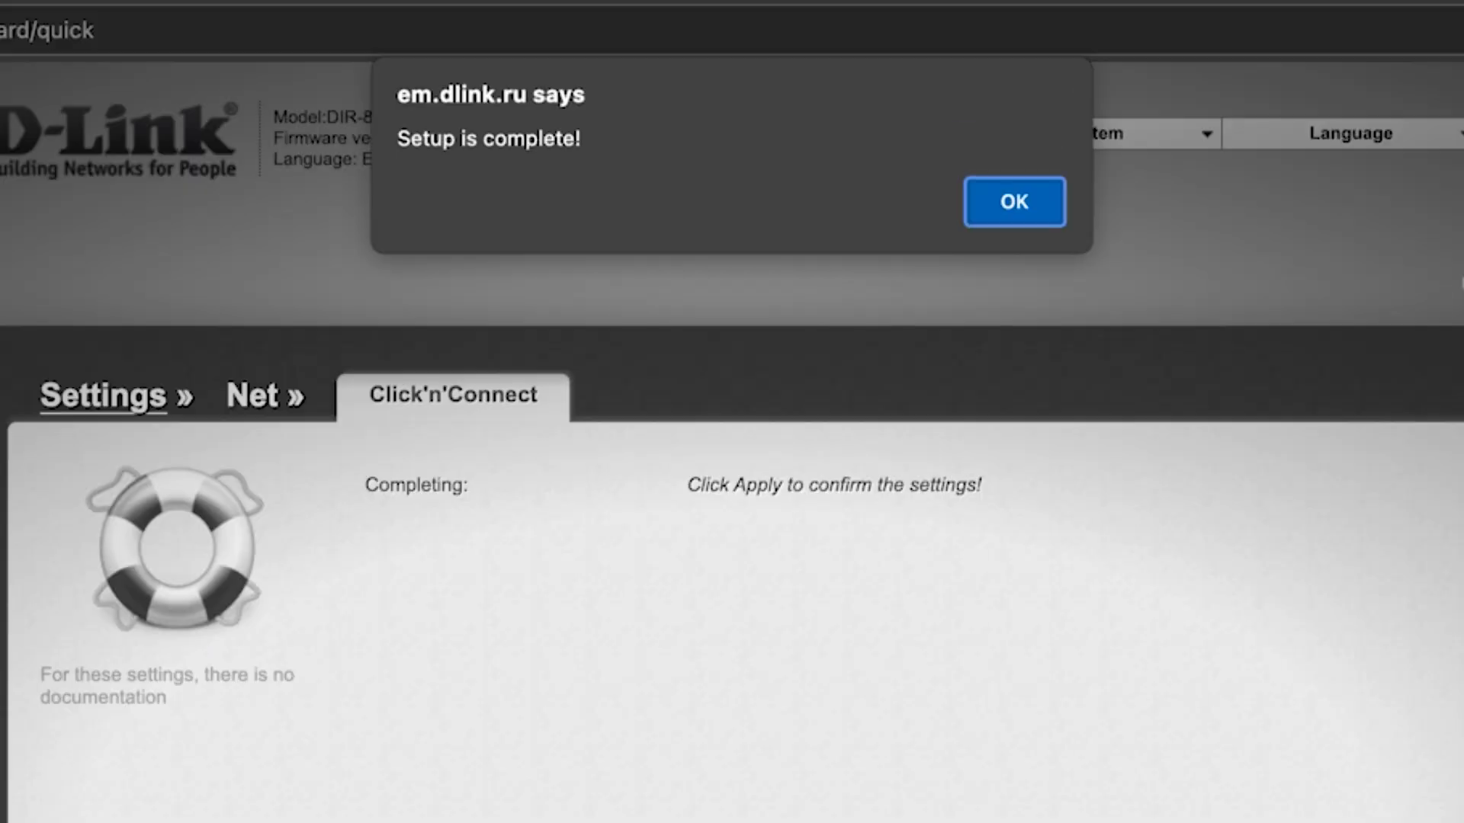
click(1046, 209)
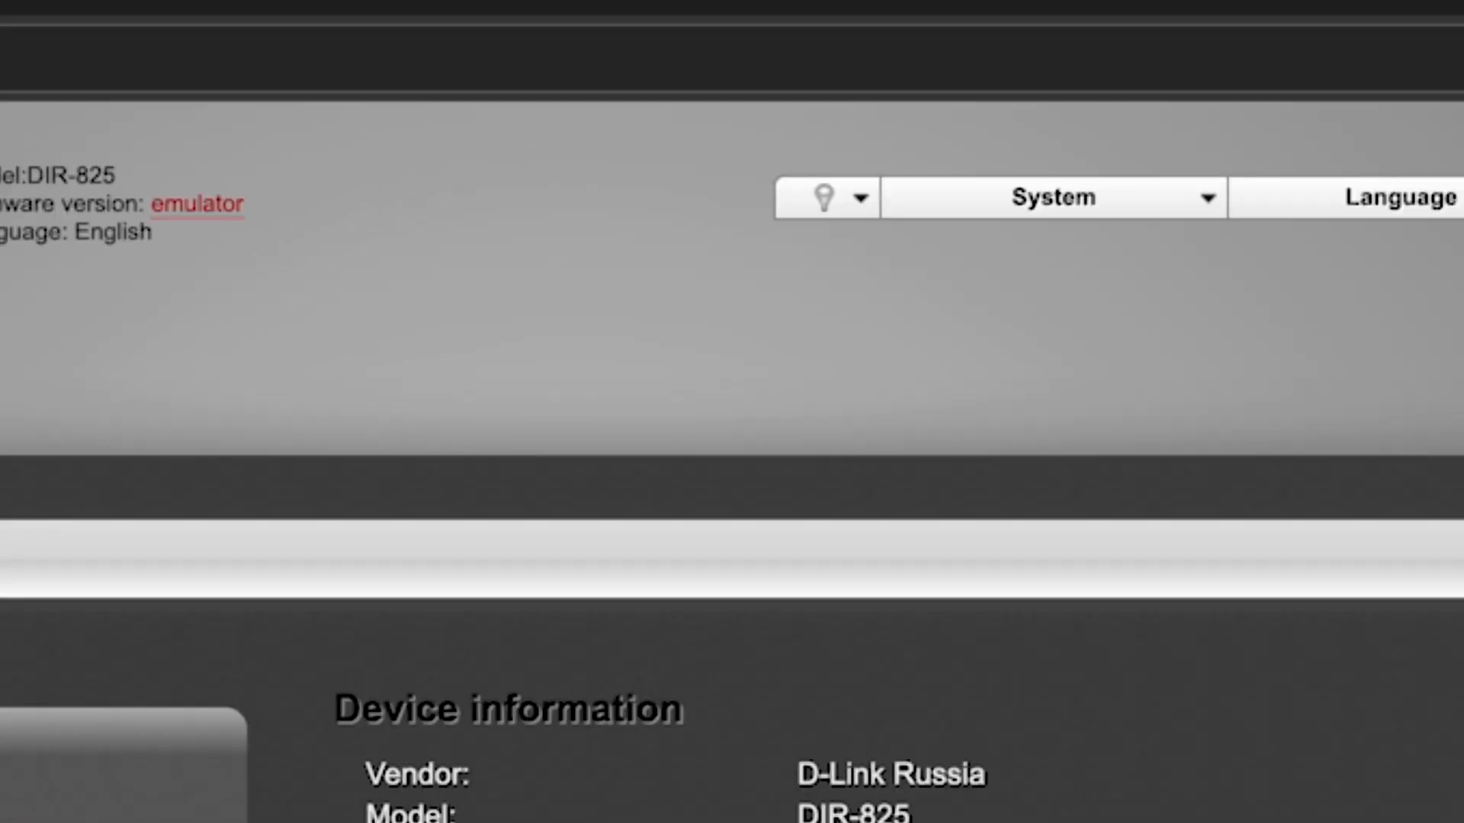
Step: Run System > Save and Reboot, confirming and acknowledging the configuration saved notice
click(1205, 200)
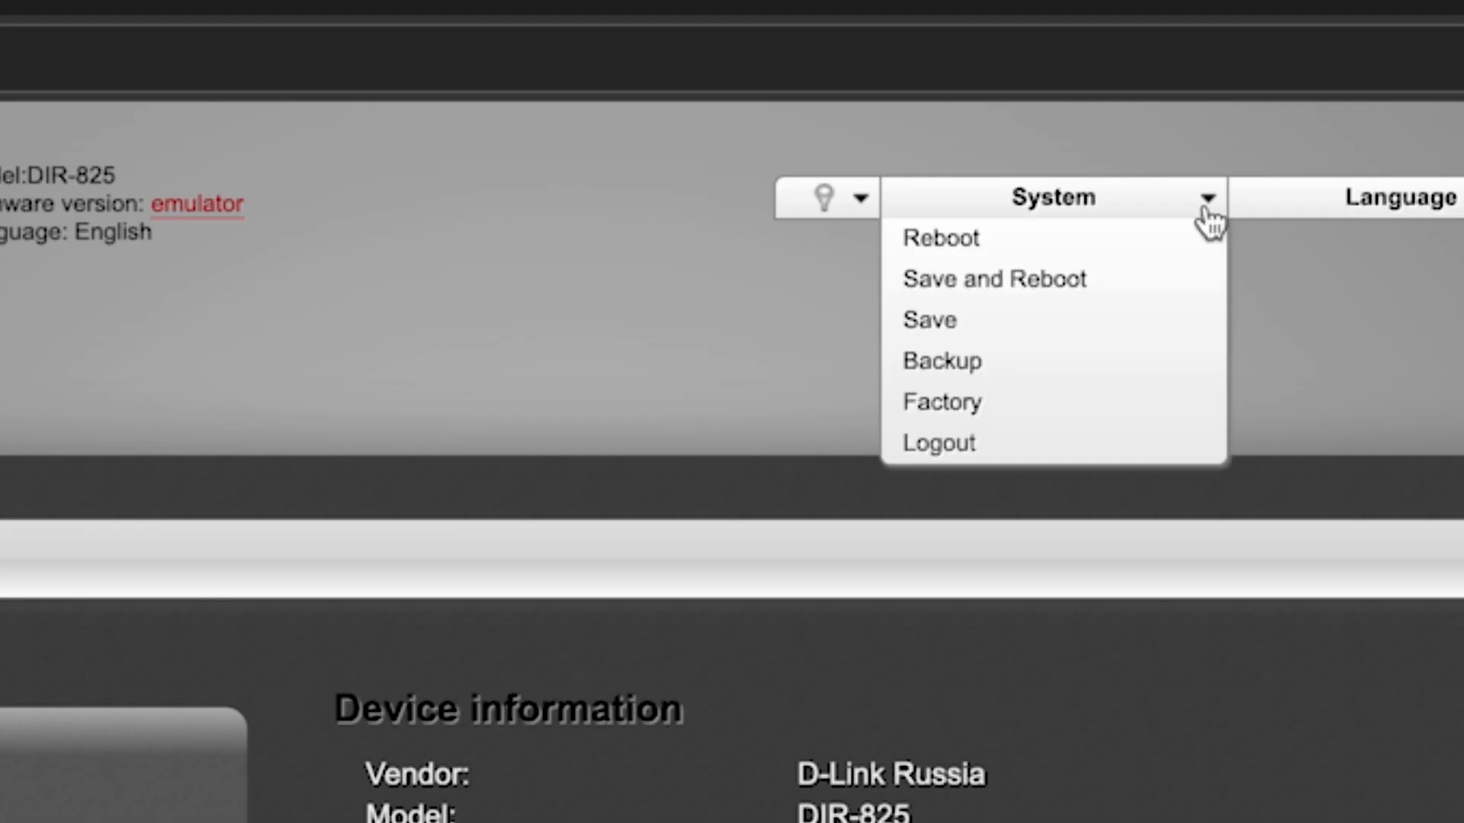
click(1048, 293)
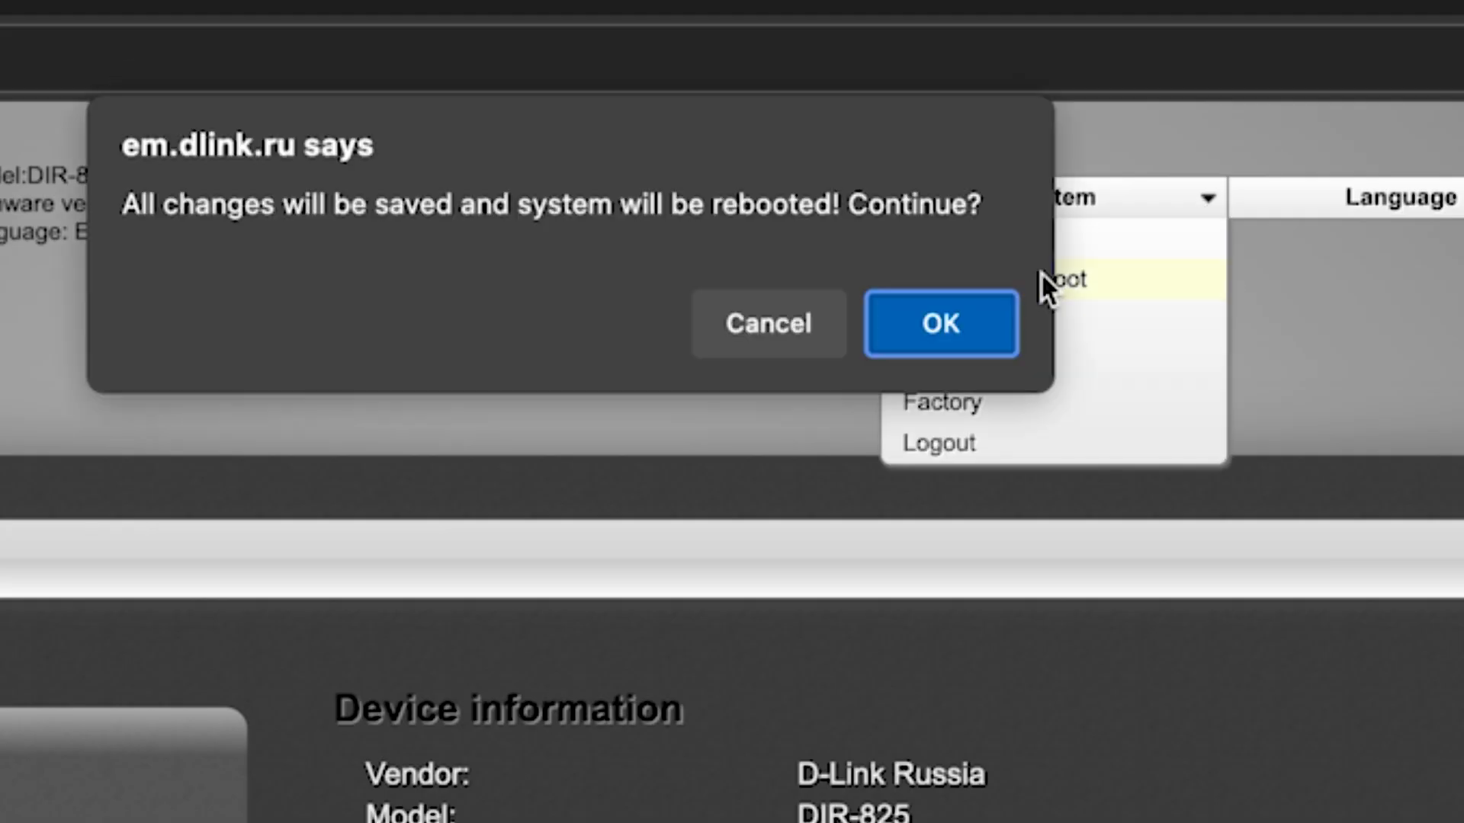
click(959, 336)
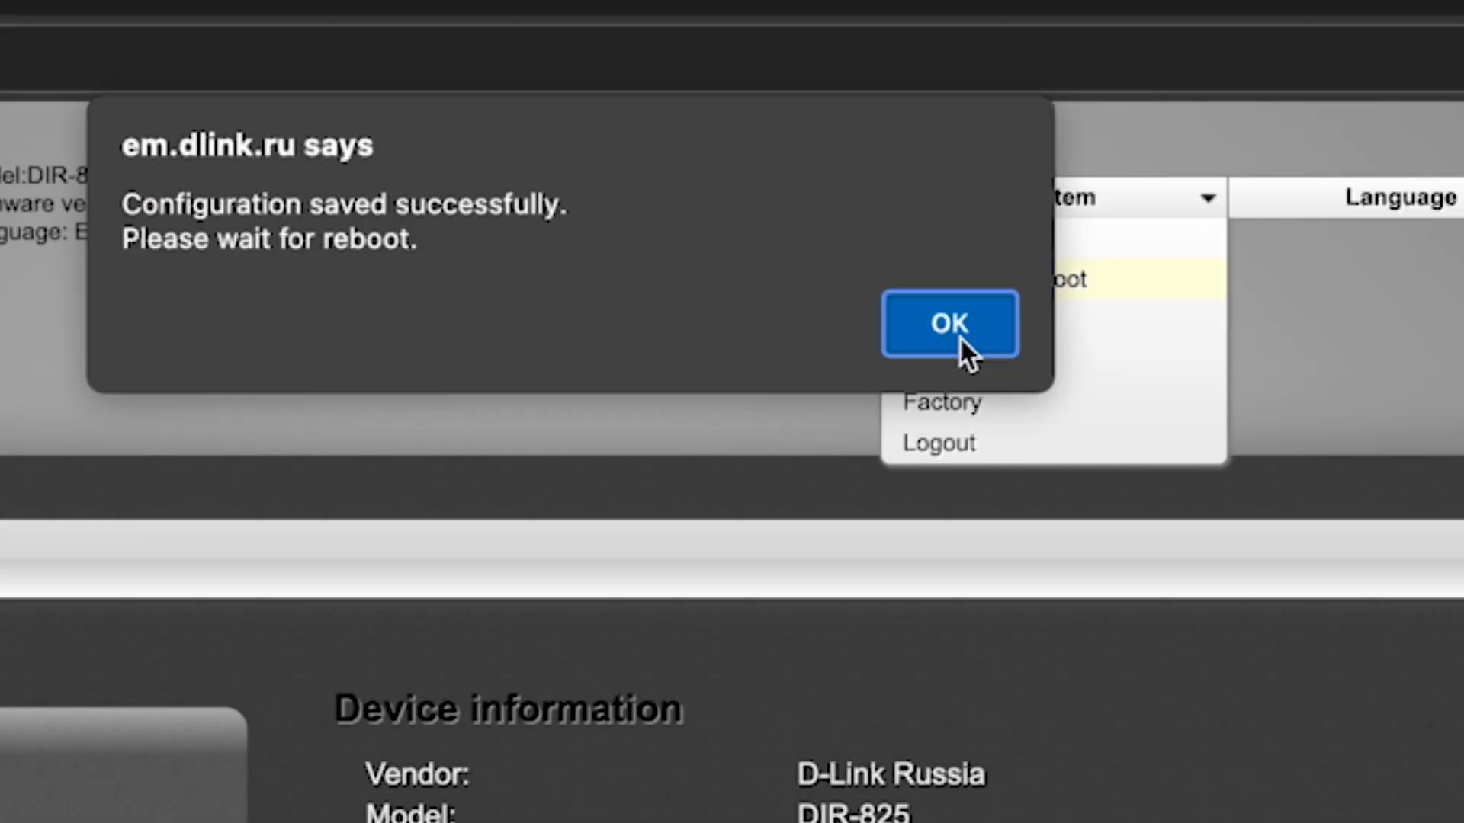
click(959, 337)
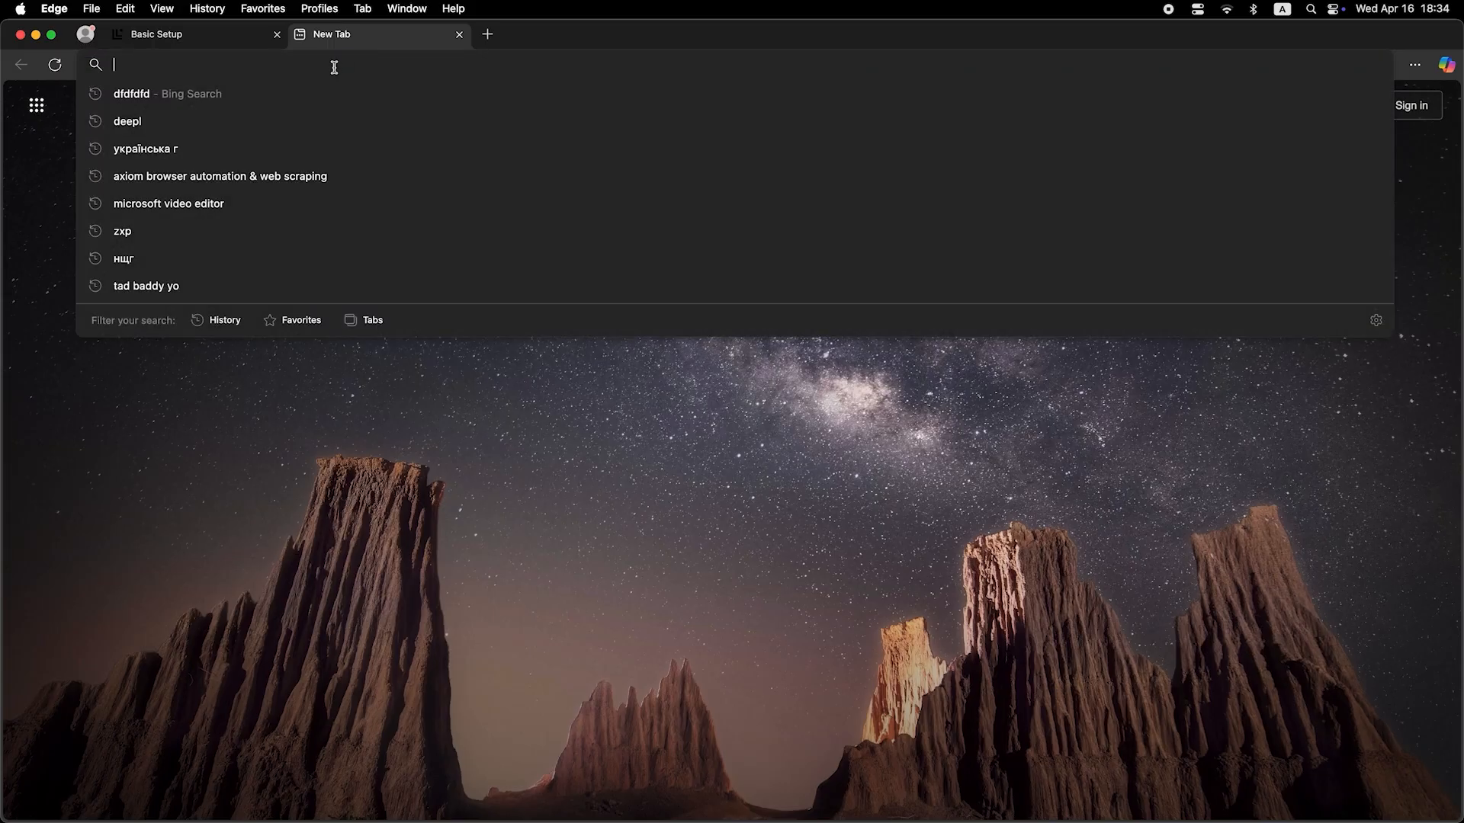
Step: Search Bing for 'dfdfdfdf' from the new Edge tab's address bar
text(dfdfdfdf)
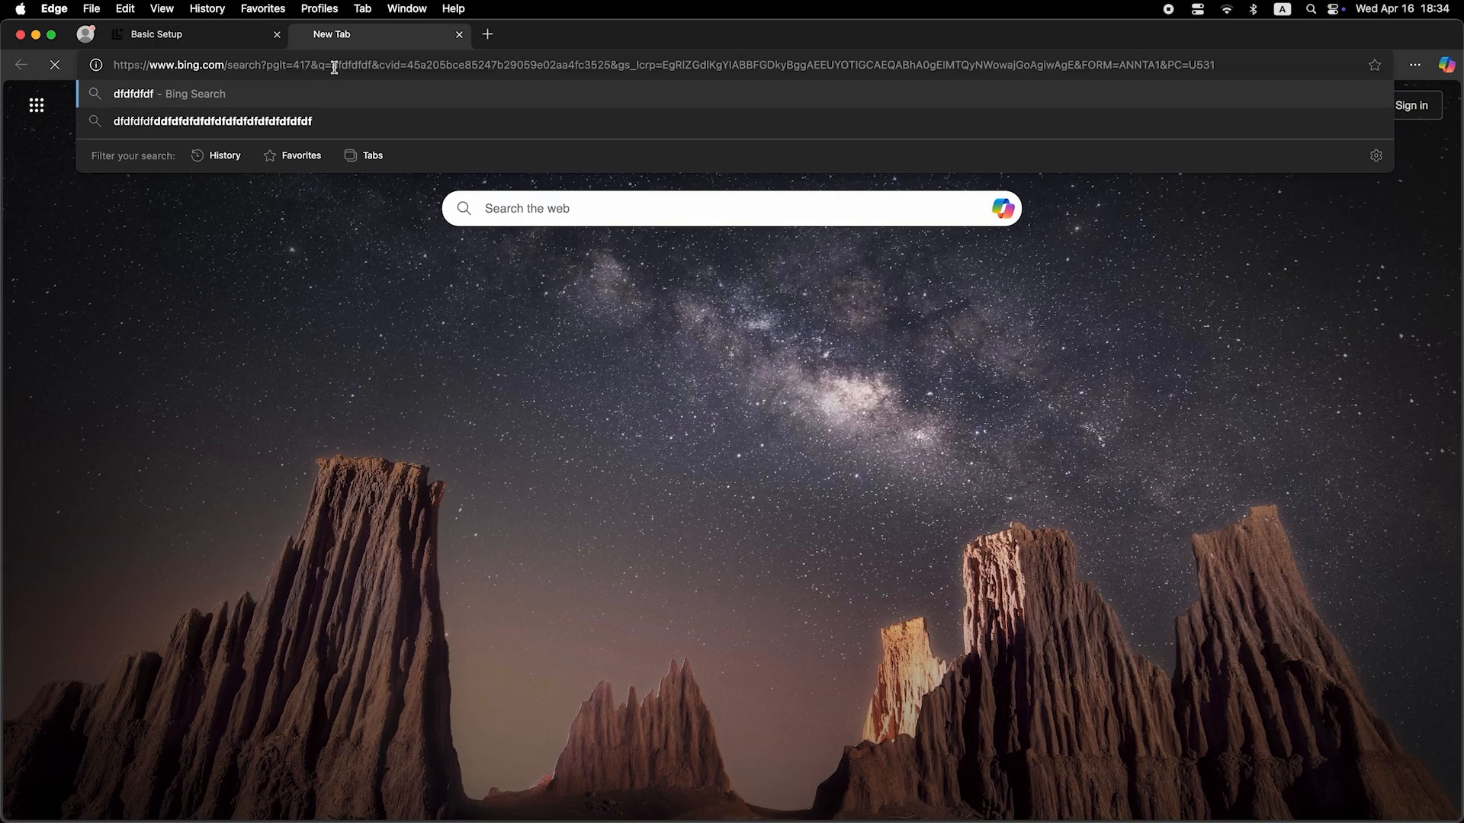